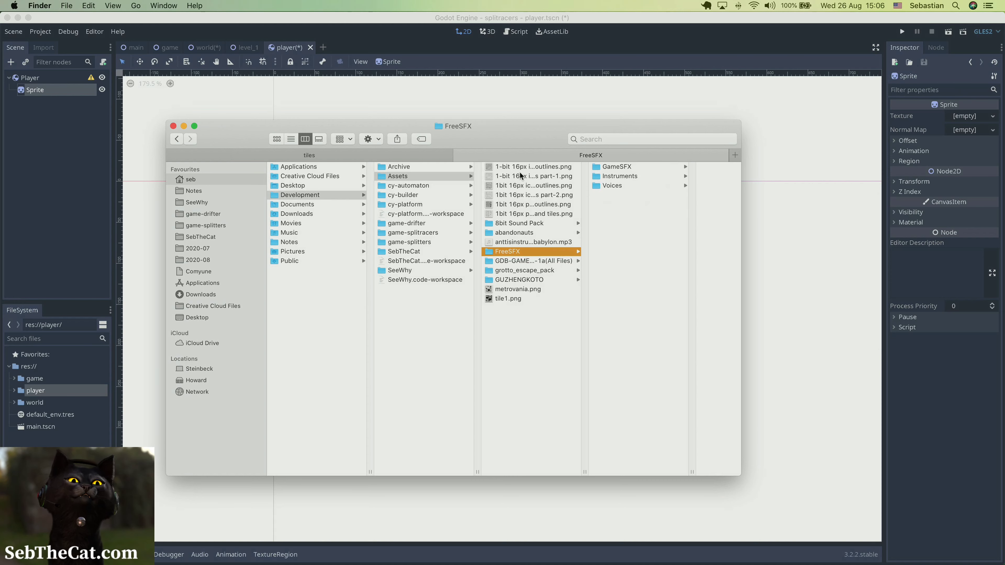
In Finder's column view, look through the GDB-GAMEPAD sheets and the grotto_escape_pack graphics in Assets
key(Down)
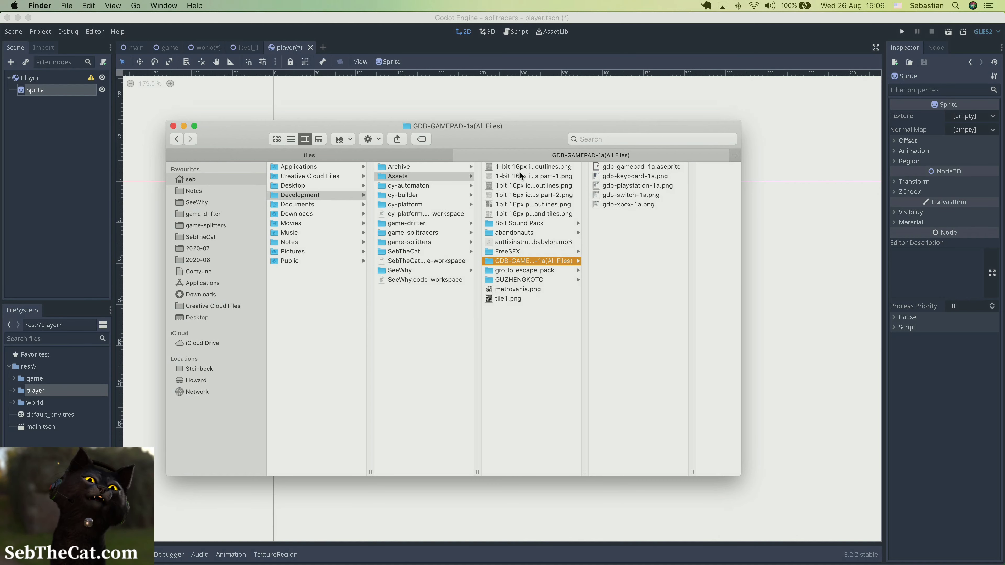
key(Right)
key(Down)
key(Down)
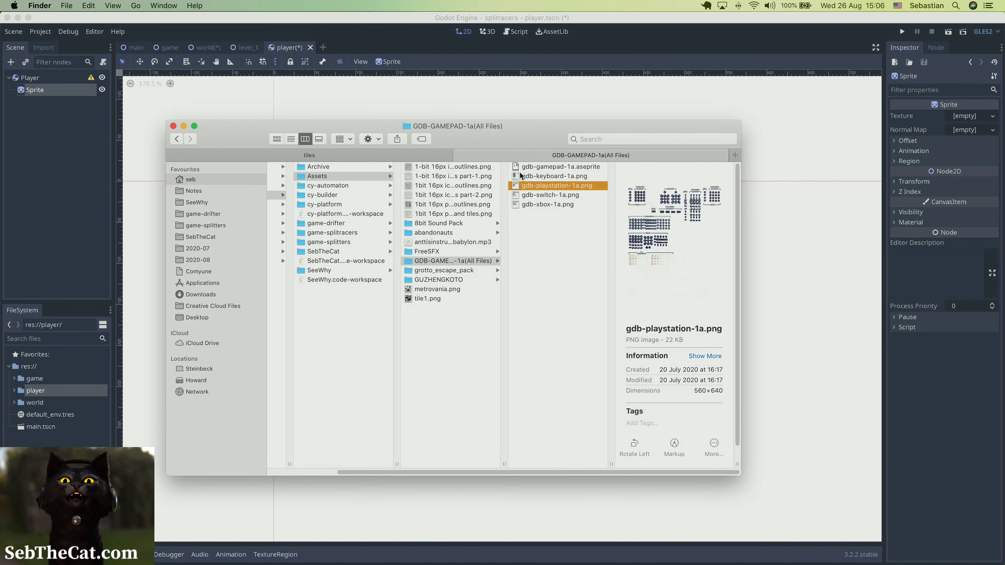
key(Down)
key(Down)
key(Left)
key(Down)
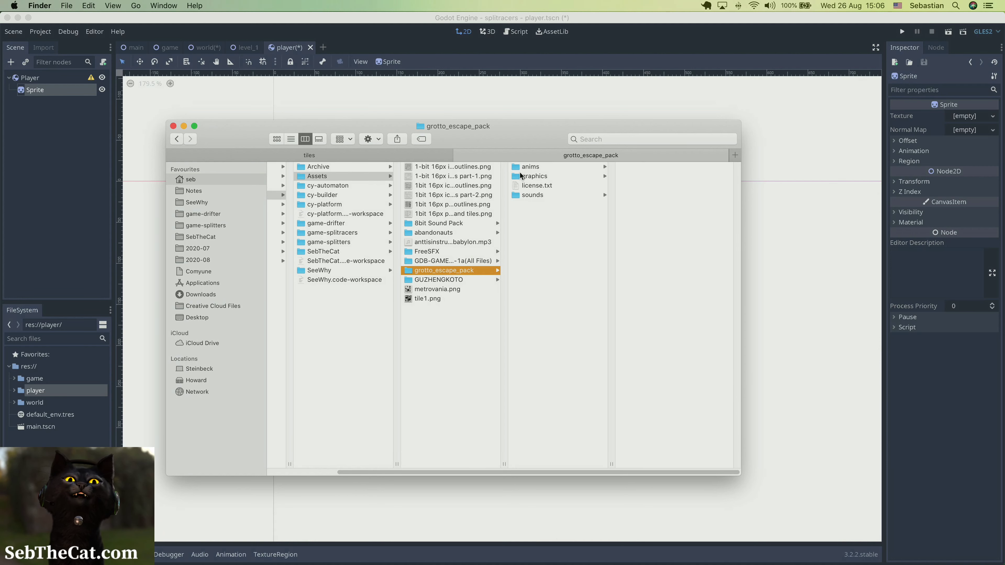
key(Right)
key(Down)
key(Right)
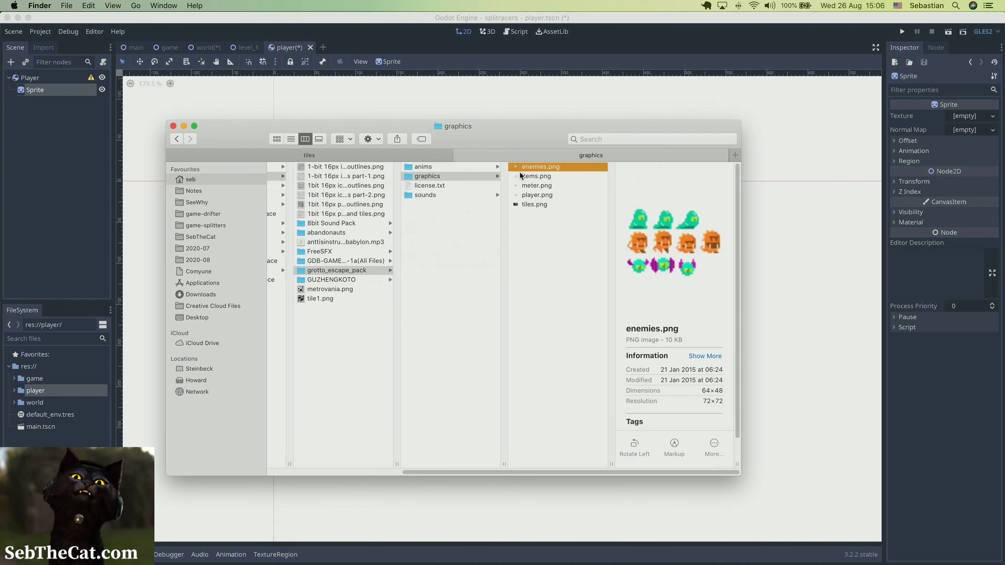
key(Down)
Move back up through the asset packs to preview the 1bit icons part-2 outlines sheet
key(Down)
key(Down)
key(Left)
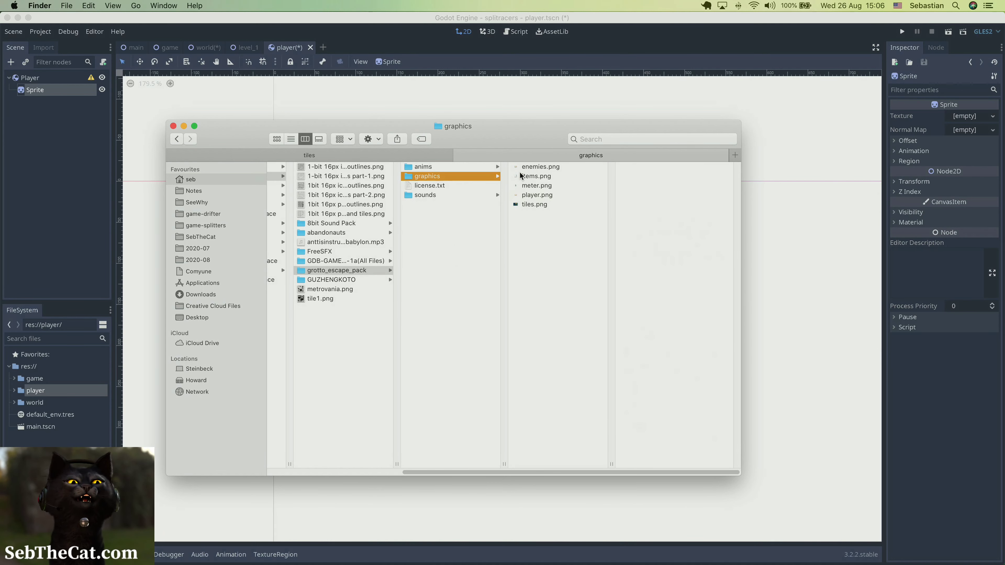
key(Down)
key(Left)
key(Up)
key(Up)
key(Up)
key(Up)
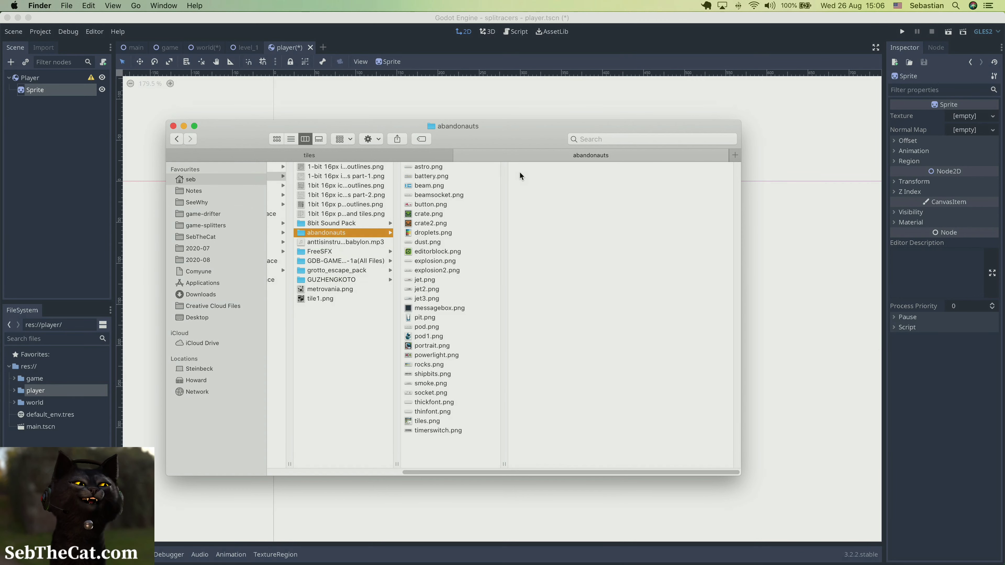
key(Up)
key(Up)
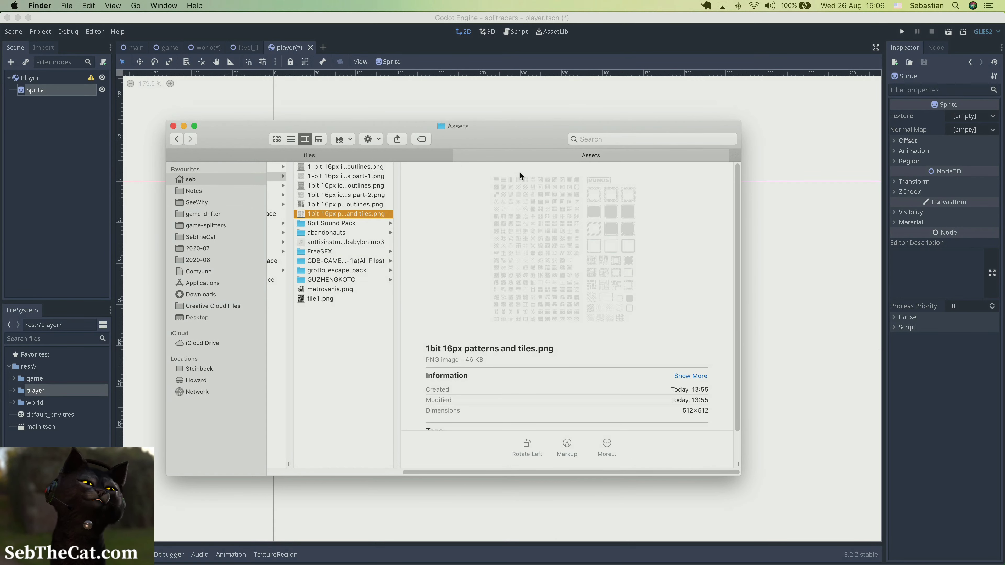
key(Up)
key(Up)
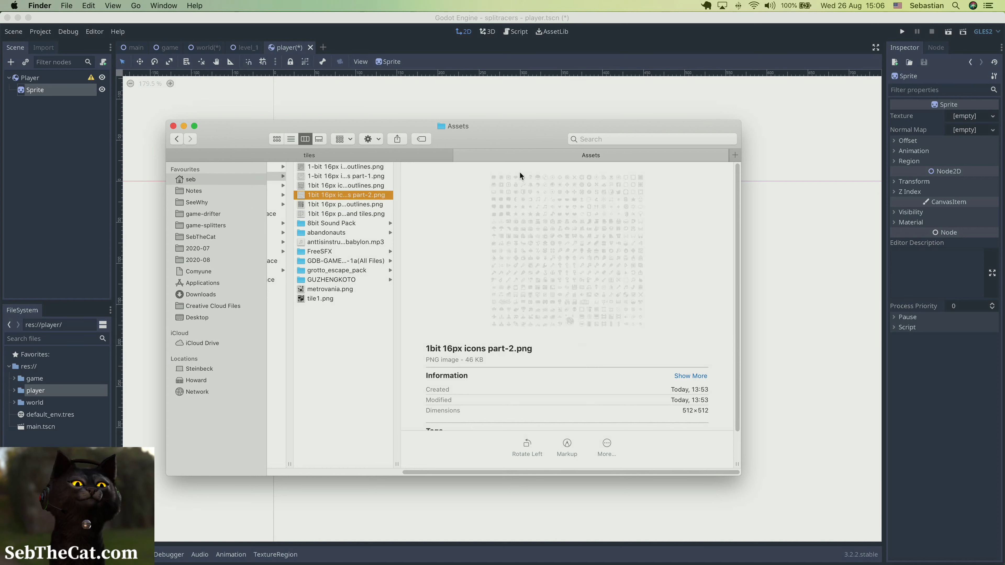
key(Up)
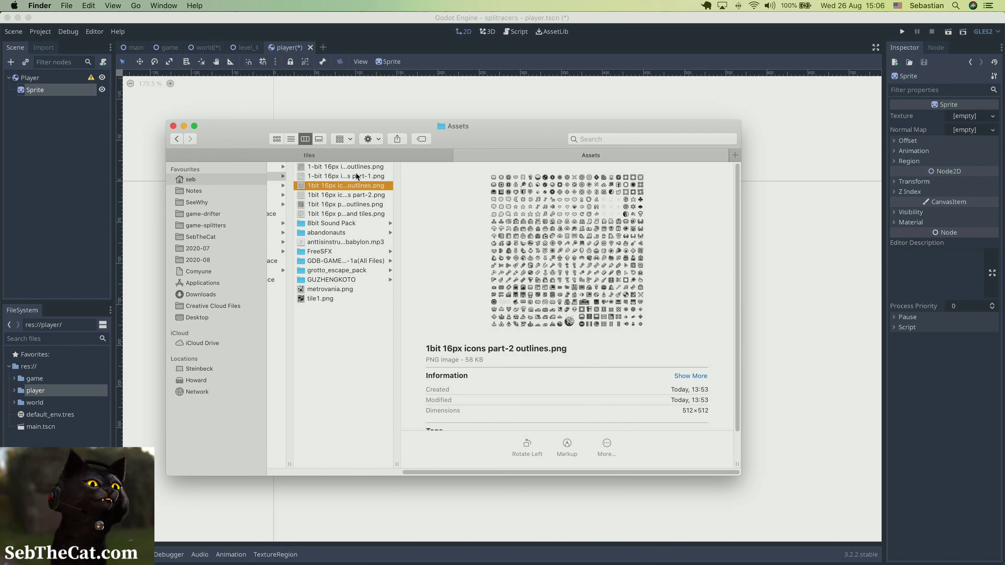
Open the icons part-2 outlines sheet in Preview and move its window onto the Godot desktop
double_click(353, 186)
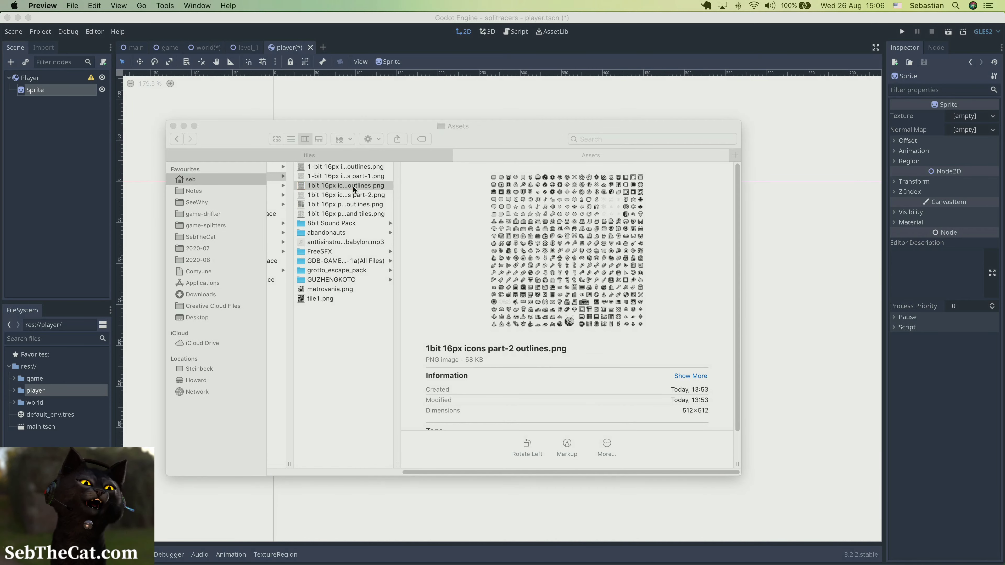
key(ctrl+Up)
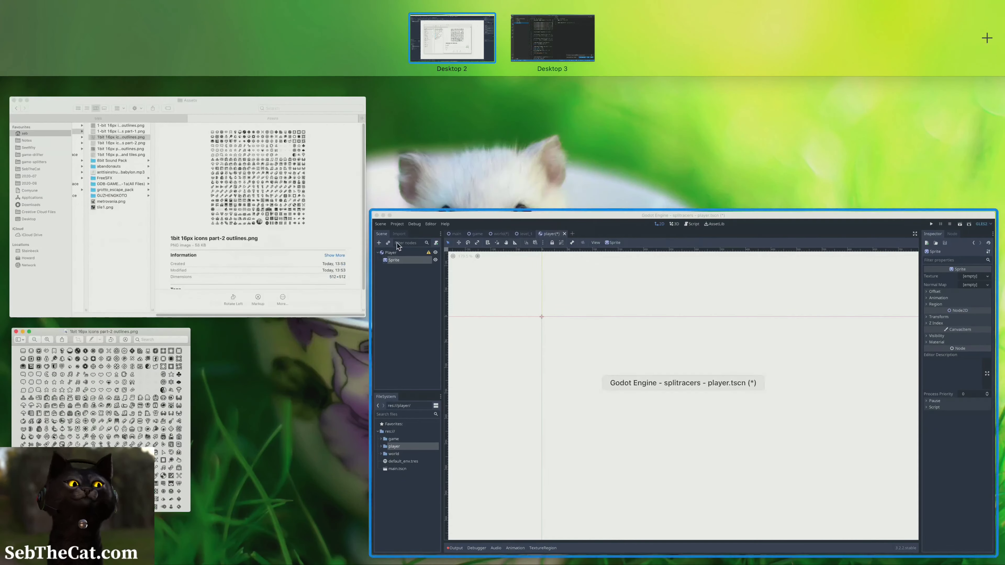
click(135, 391)
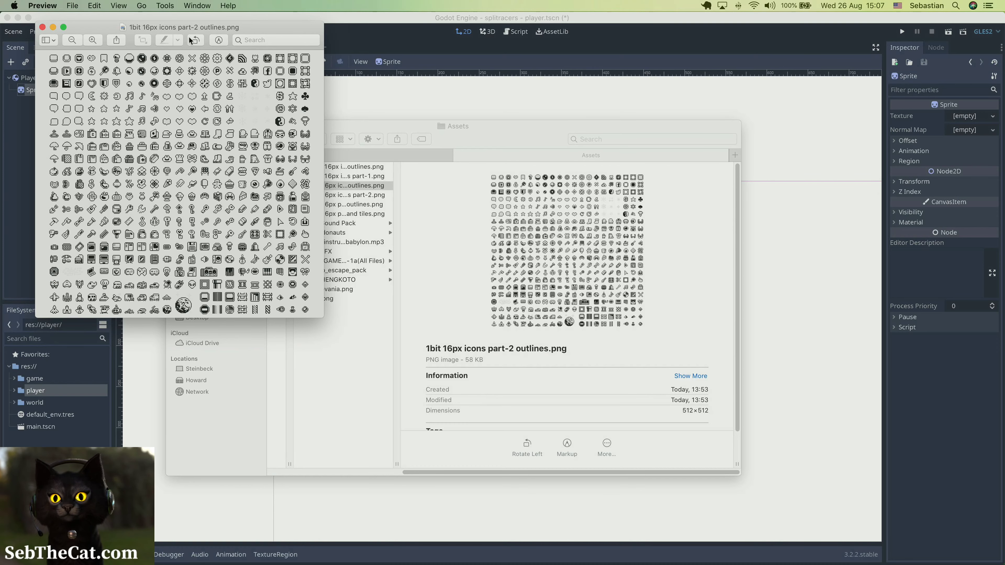
drag(188, 29, 358, 90)
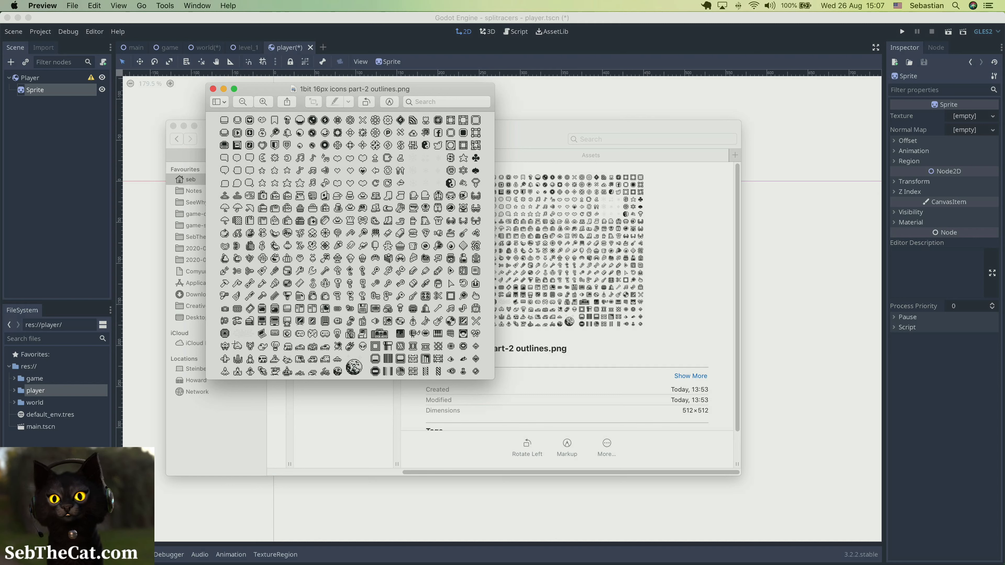
drag(232, 340, 244, 351)
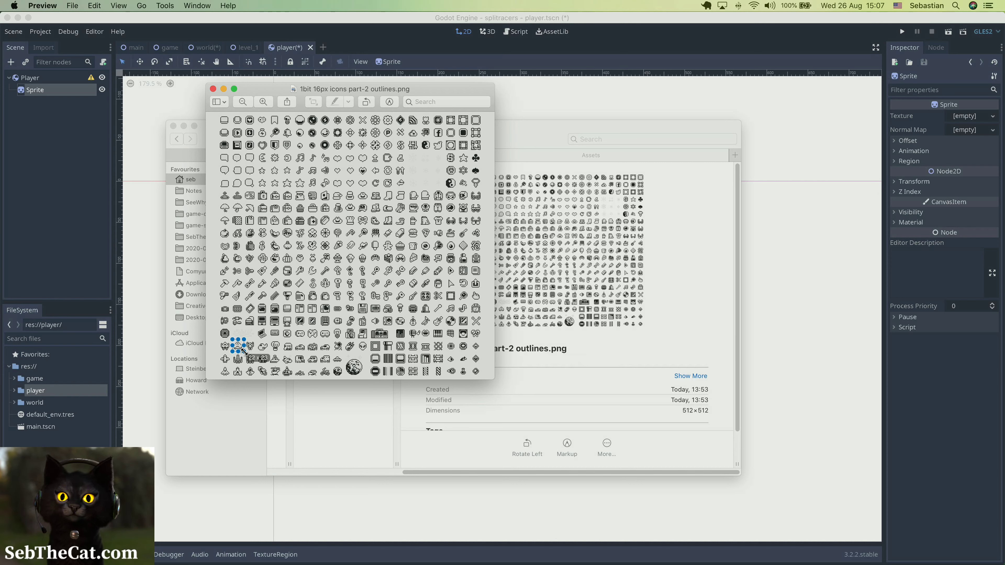
click(244, 351)
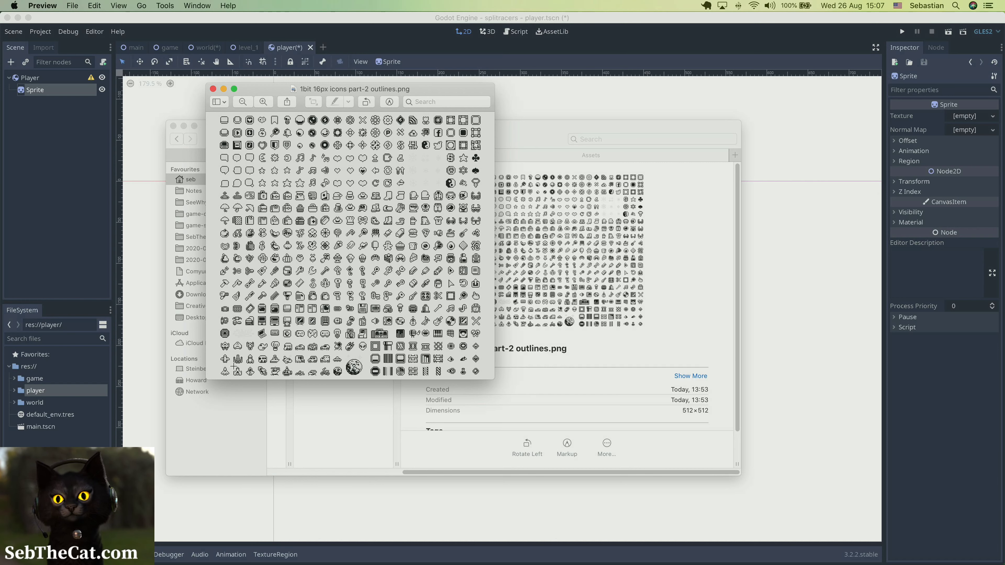
drag(232, 365, 244, 378)
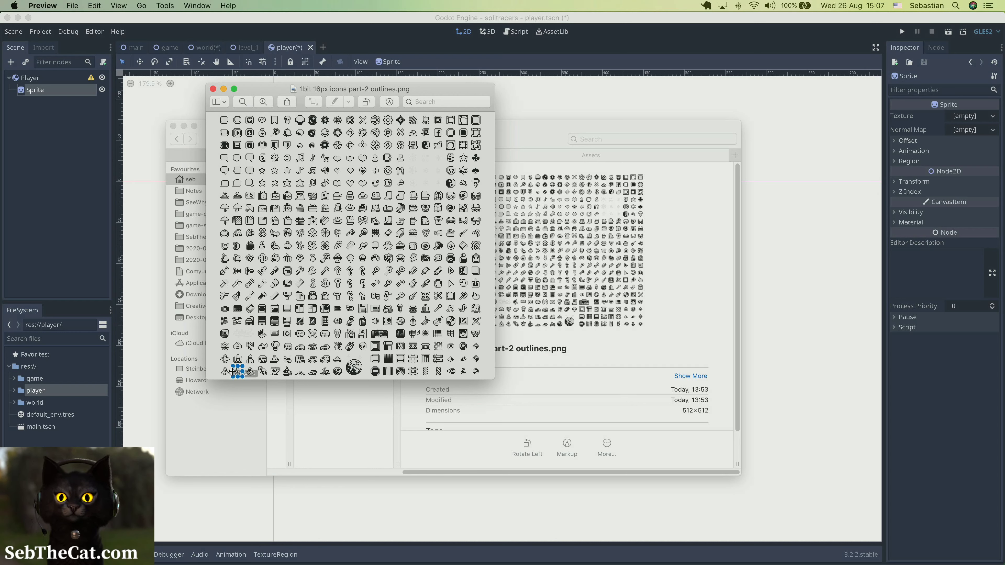
click(282, 364)
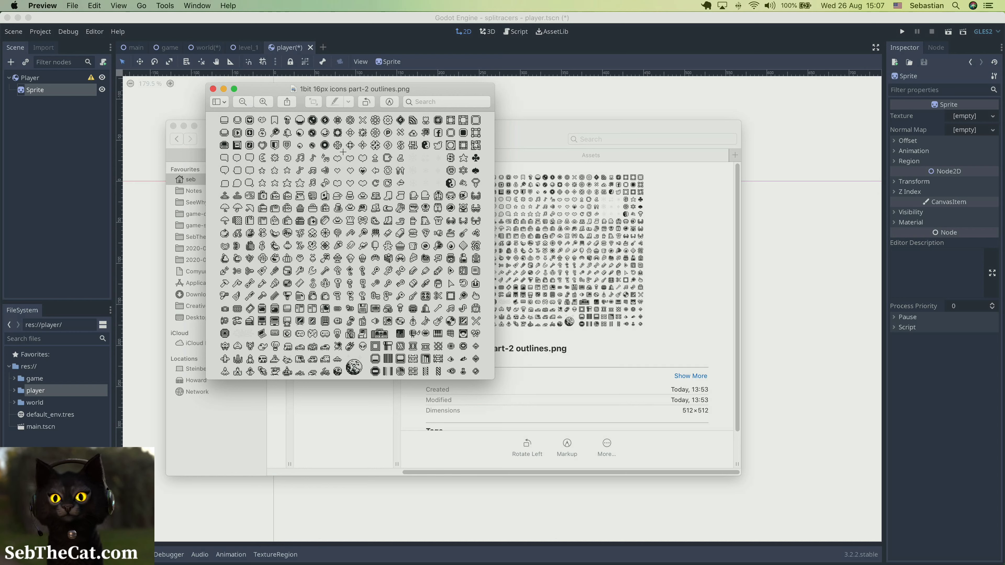
Launch Aseprite from Spotlight by searching 'ase'
key(super+space)
text(ase)
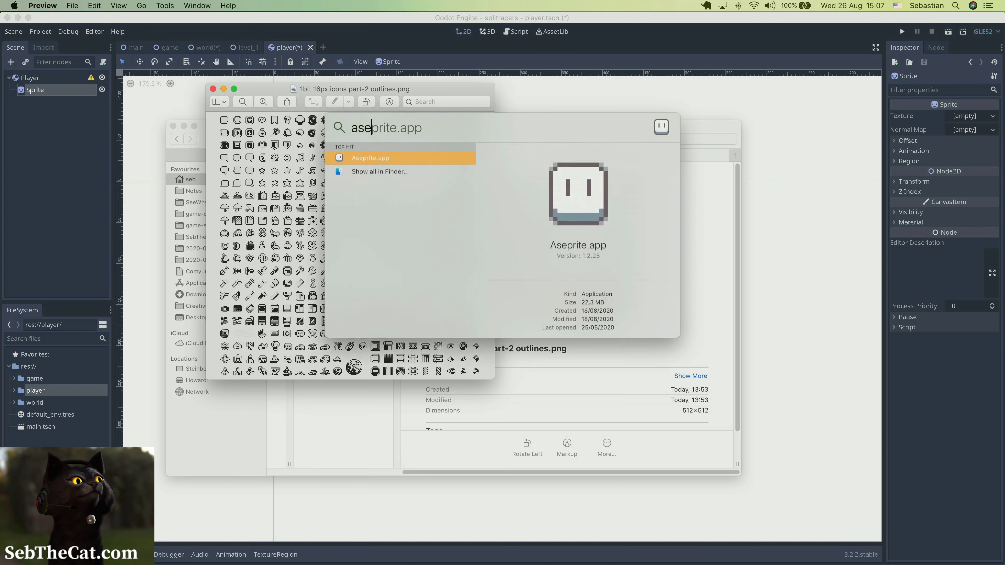
key(Return)
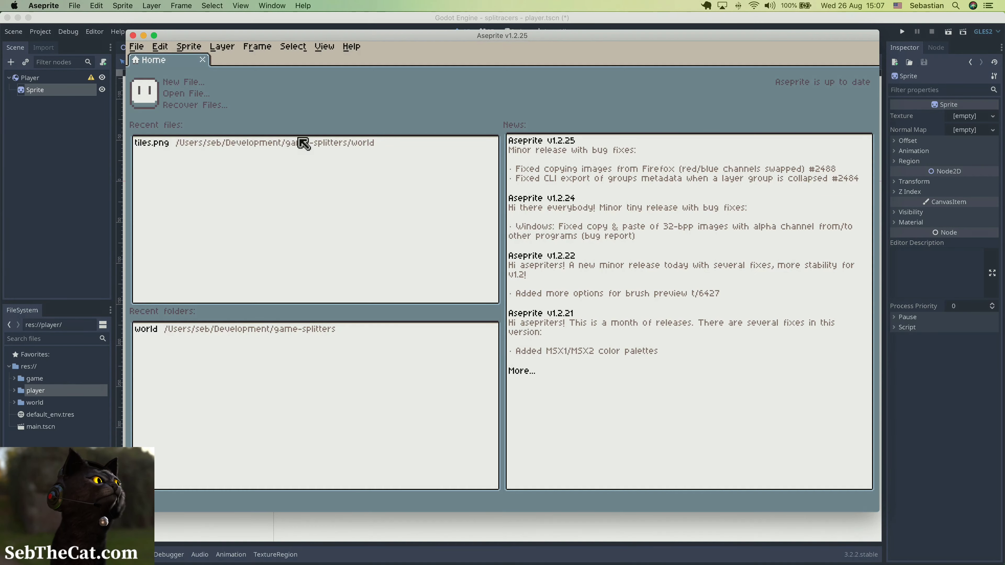
Open 1-bit 16px icons part-1 outlines.png from the Development/Assets folder
click(137, 47)
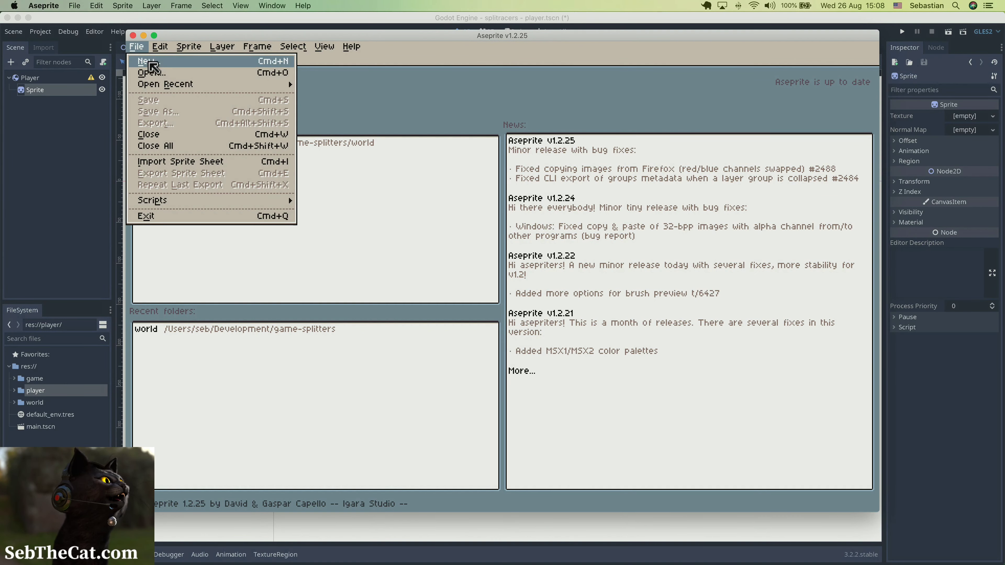
click(150, 73)
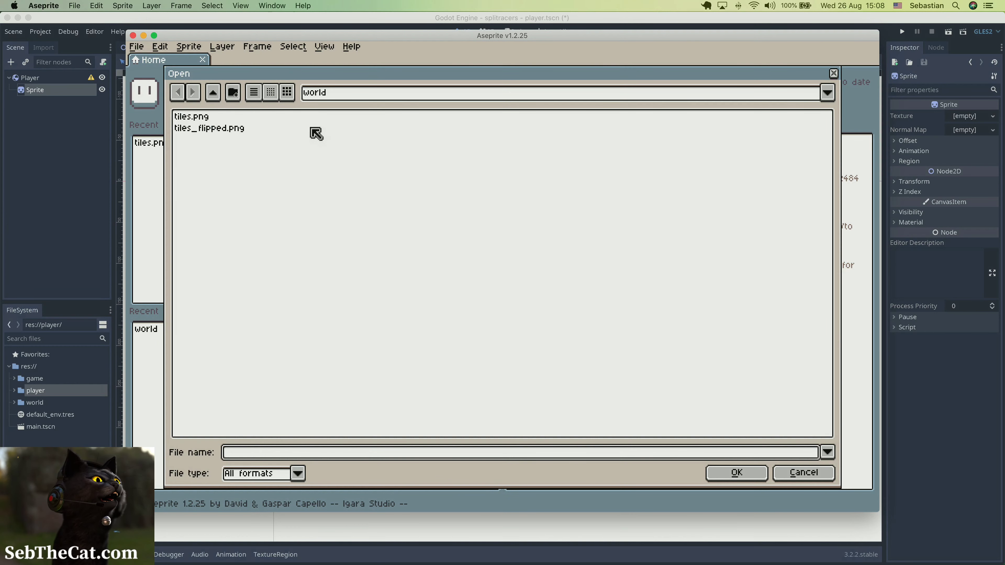
click(221, 95)
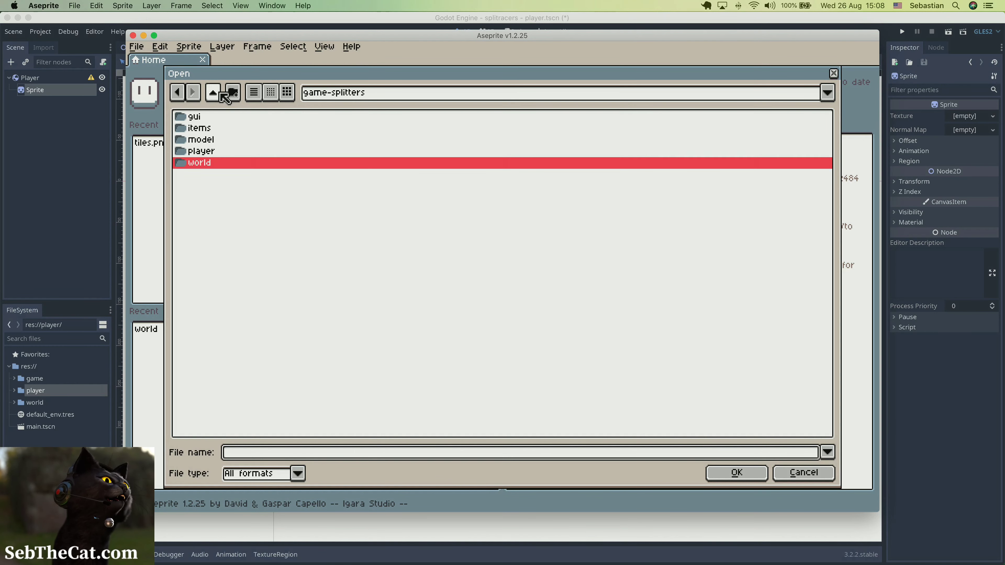
click(223, 95)
click(211, 129)
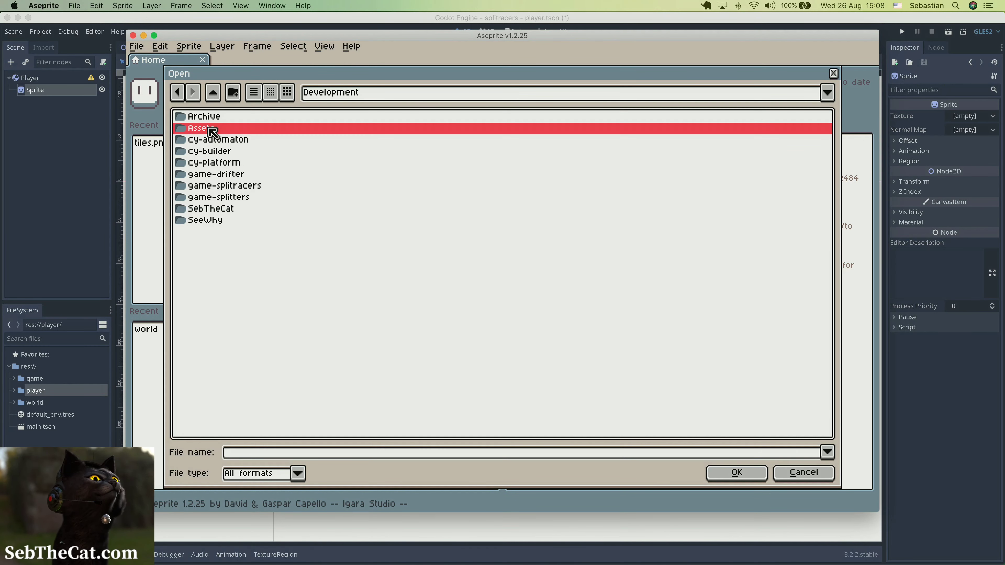
double_click(212, 130)
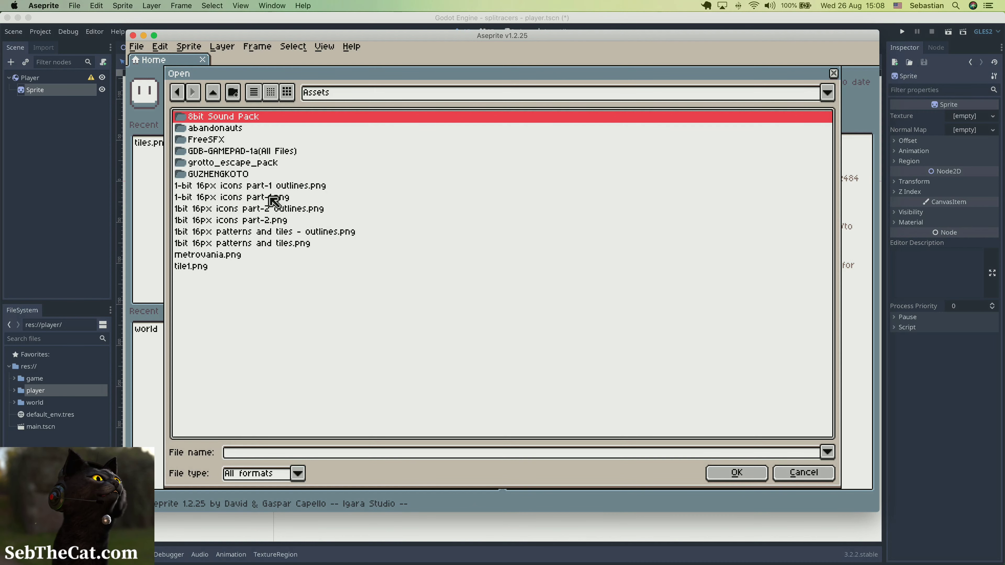
double_click(273, 186)
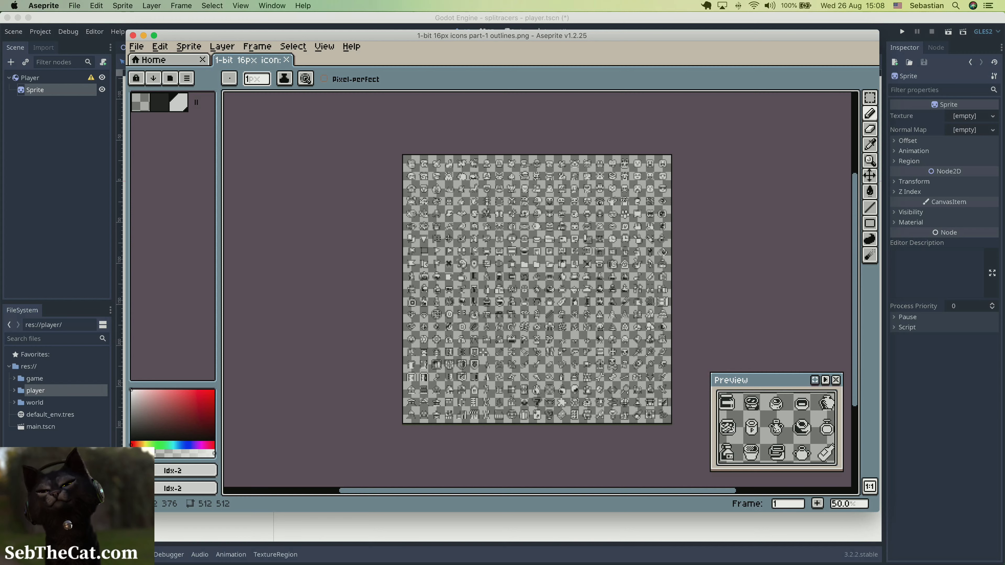
Zoom and pan across the part-1 icon sheet, then return to Aseprite's Home tab
scroll(479, 344, down, 3)
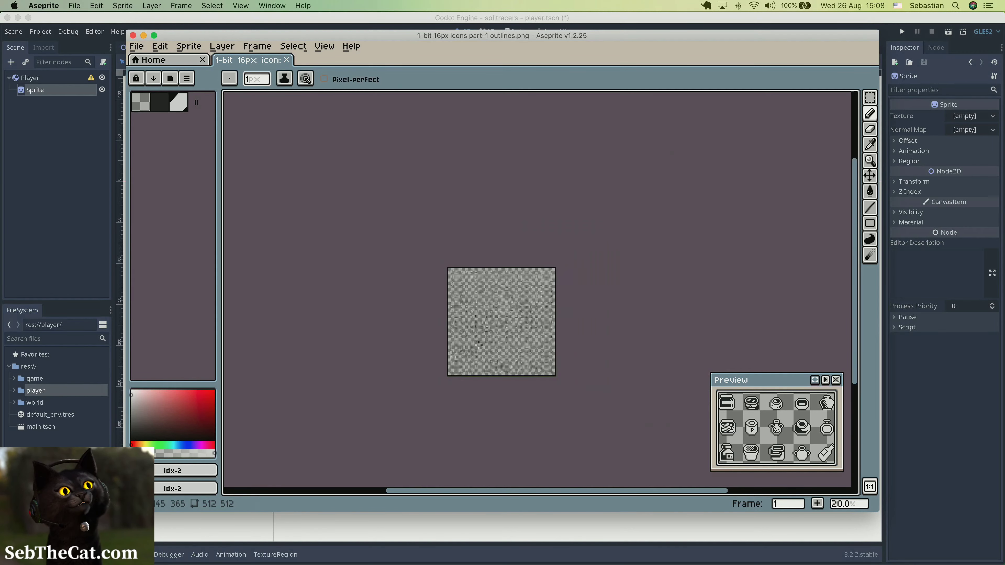
scroll(479, 345, up, 5)
scroll(479, 344, up, 2)
scroll(478, 344, down, 2)
scroll(478, 346, down, 3)
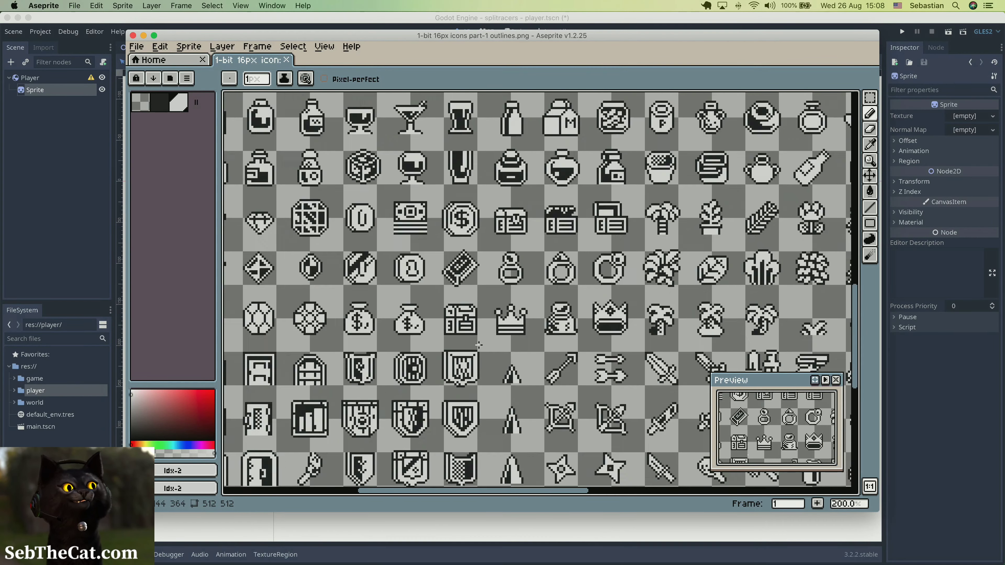
scroll(479, 345, down, 4)
scroll(479, 345, up, 3)
mouse_move(417, 389)
middle_down()
mouse_move(404, 329)
mouse_move(361, 264)
middle_up()
mouse_move(532, 204)
middle_down()
mouse_move(451, 332)
mouse_move(573, 437)
middle_up()
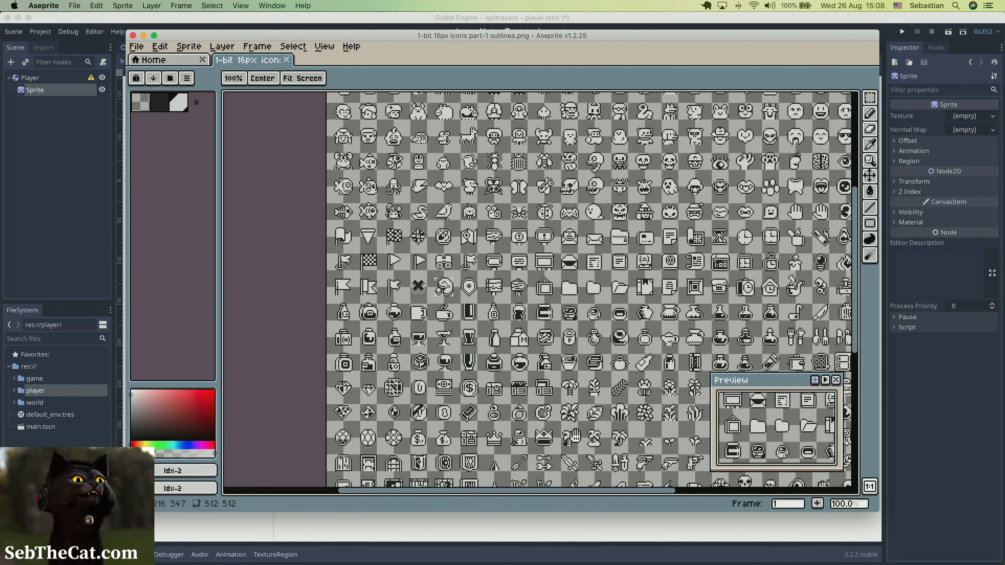
mouse_move(533, 235)
middle_down()
mouse_move(481, 229)
mouse_move(468, 135)
middle_up()
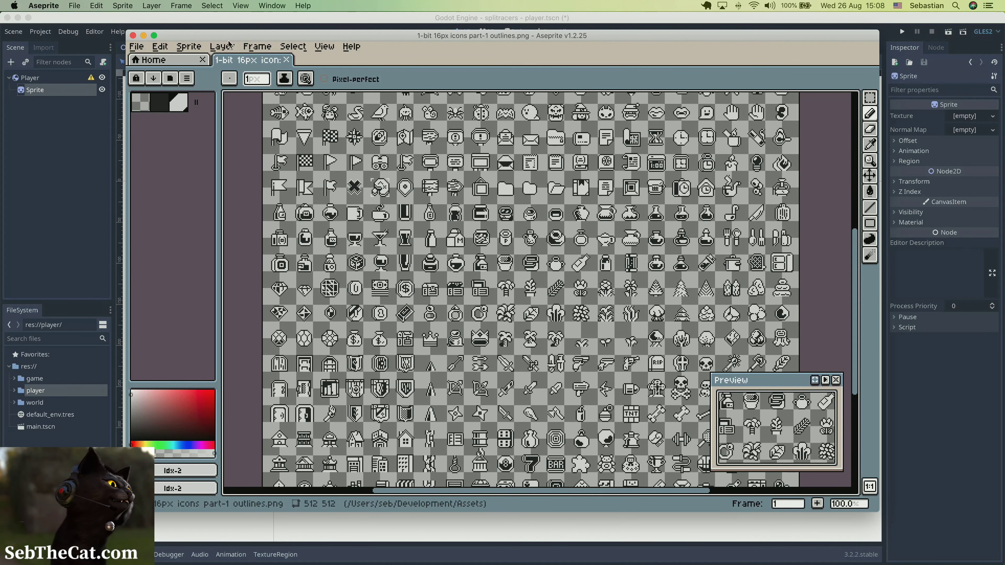
click(180, 64)
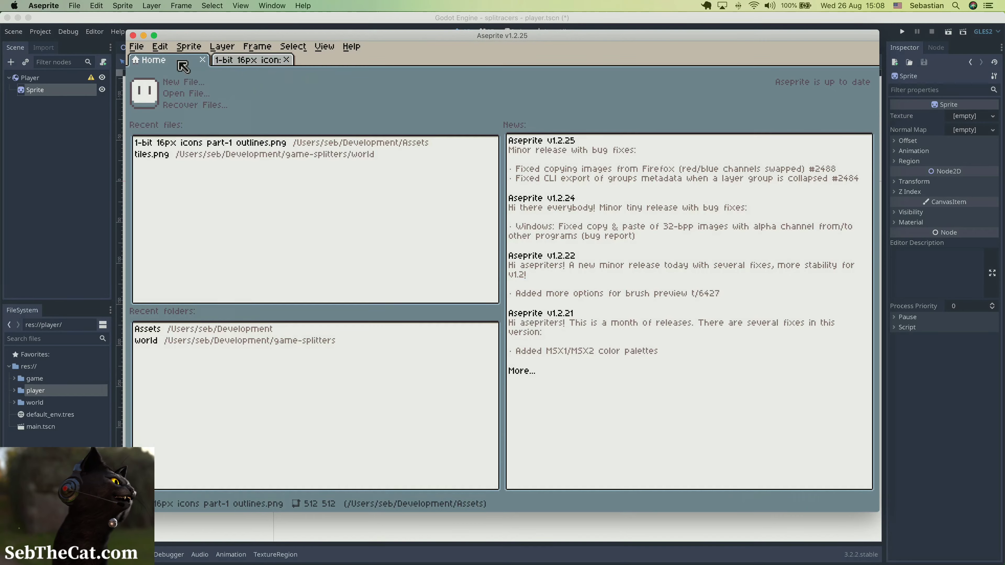
Open 1bit 16px icons part-2 outlines.png from Assets, zoom to the ships, and undo the stray pencil line
click(290, 335)
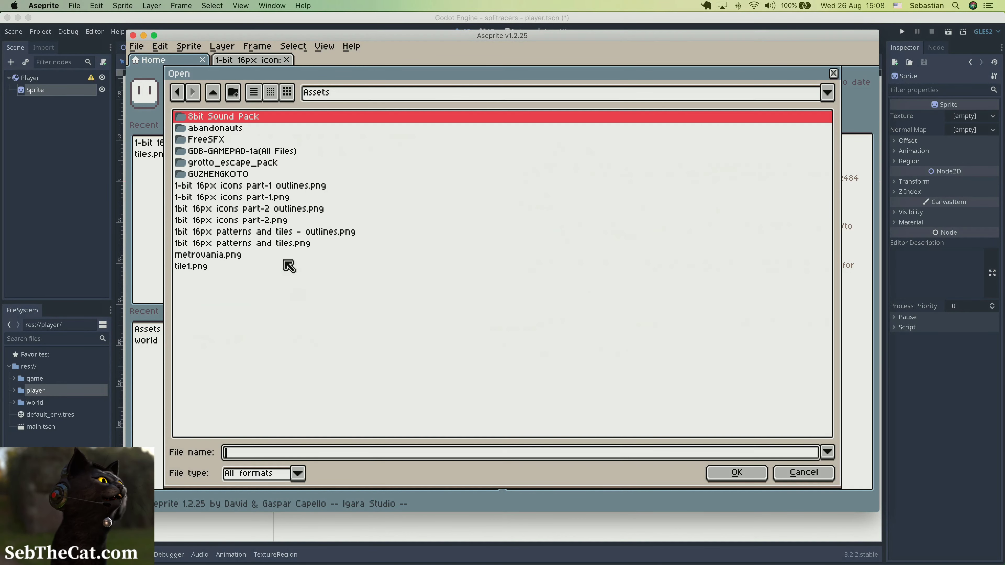
double_click(256, 208)
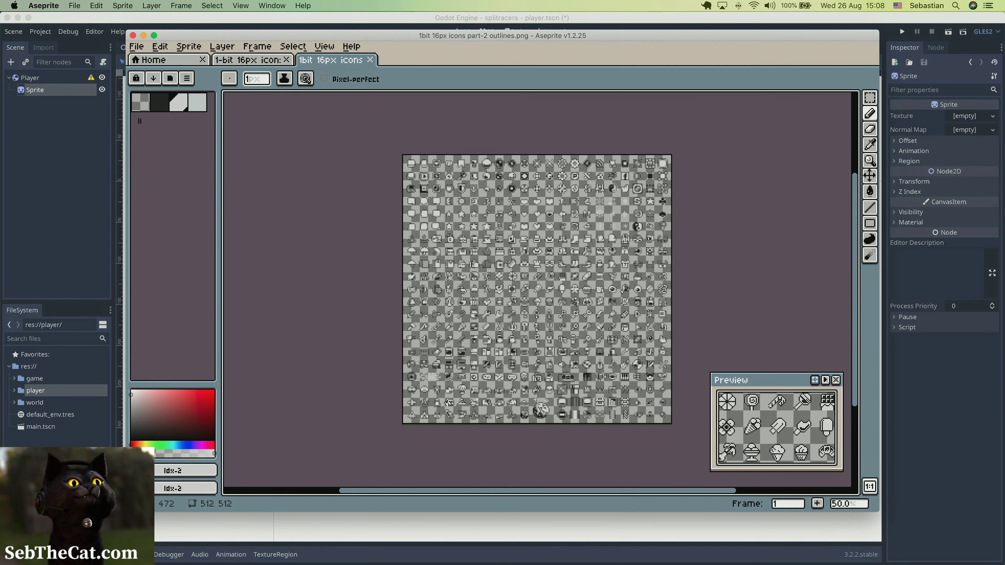
scroll(421, 417, up, 4)
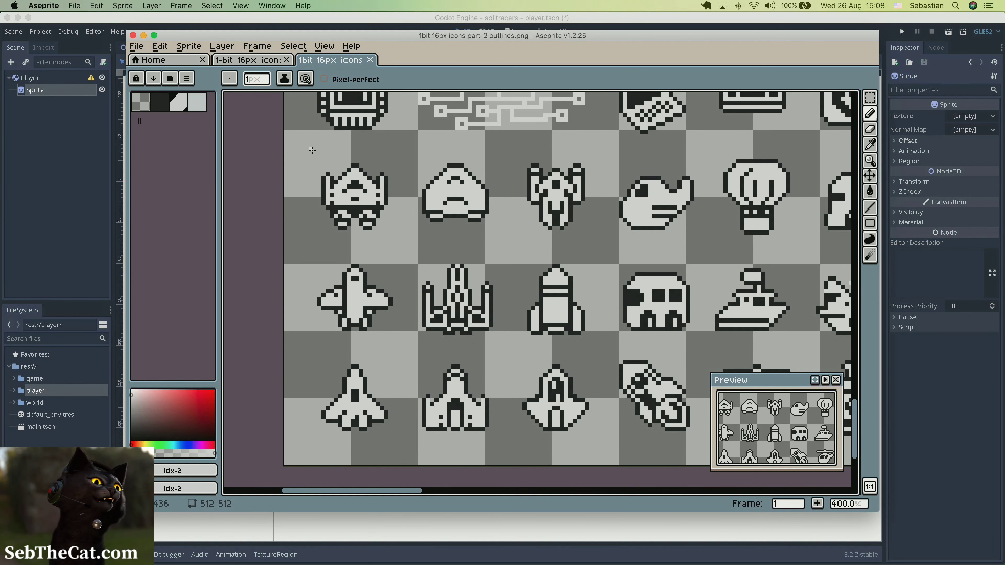
shift+drag(313, 149, 410, 251)
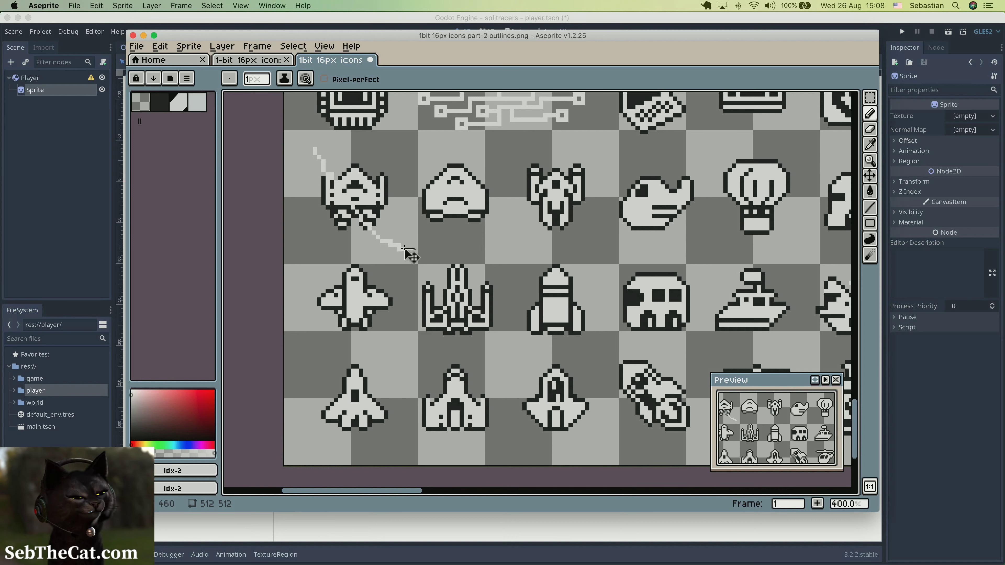
key(ctrl+z)
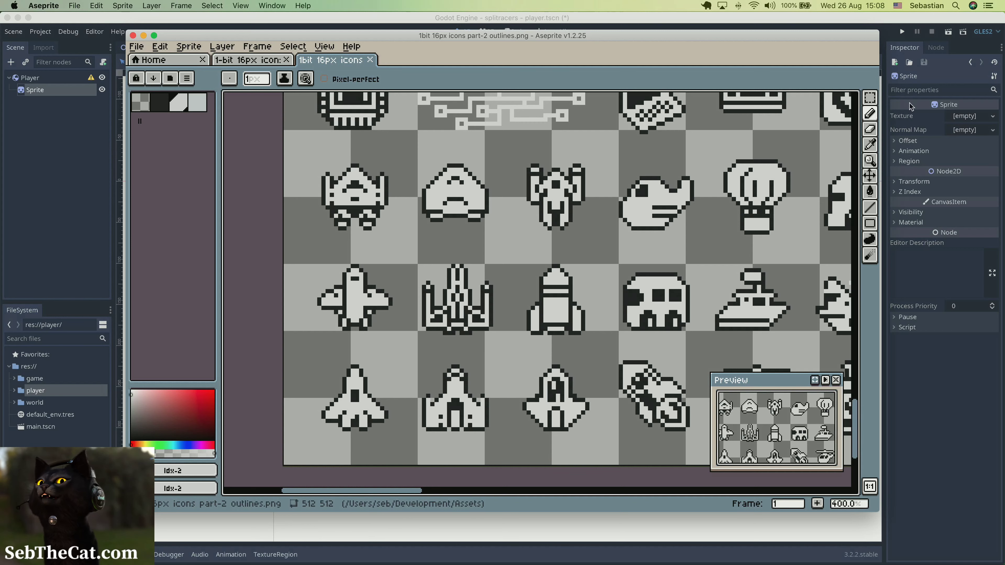
click(869, 98)
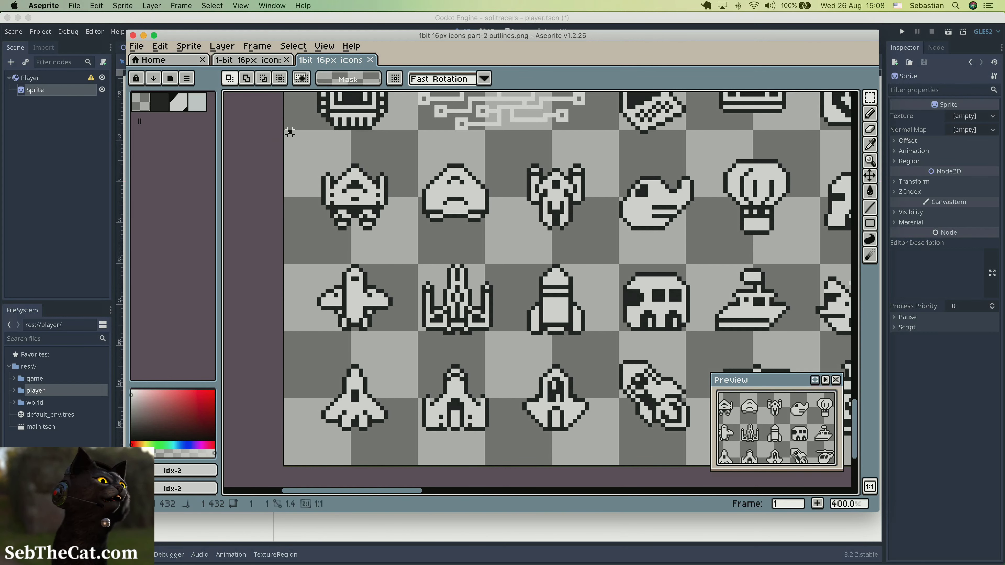
Select and copy the 32×32 area around the first spaceship icon on the part-2 sheet
drag(288, 134, 421, 268)
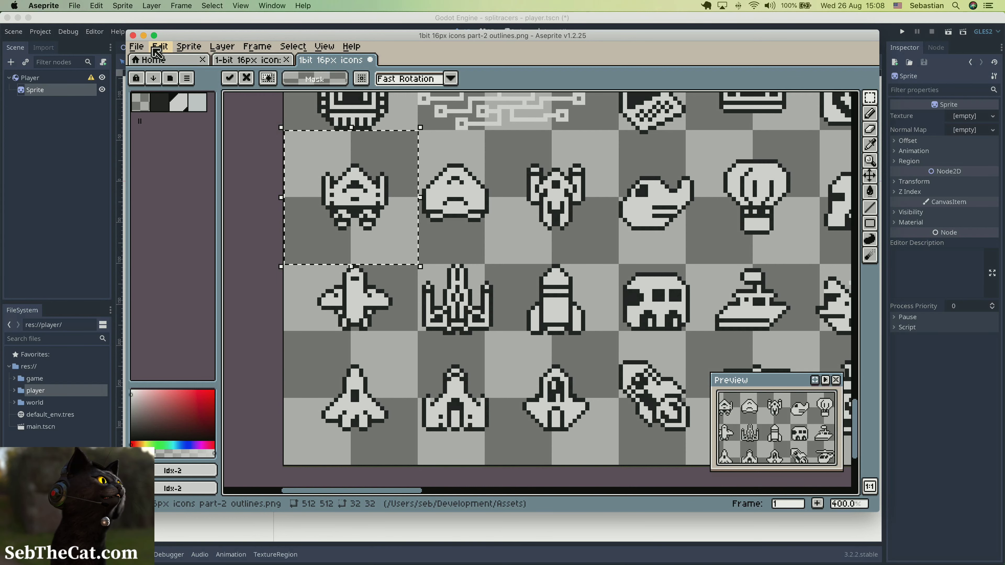
click(160, 46)
click(177, 111)
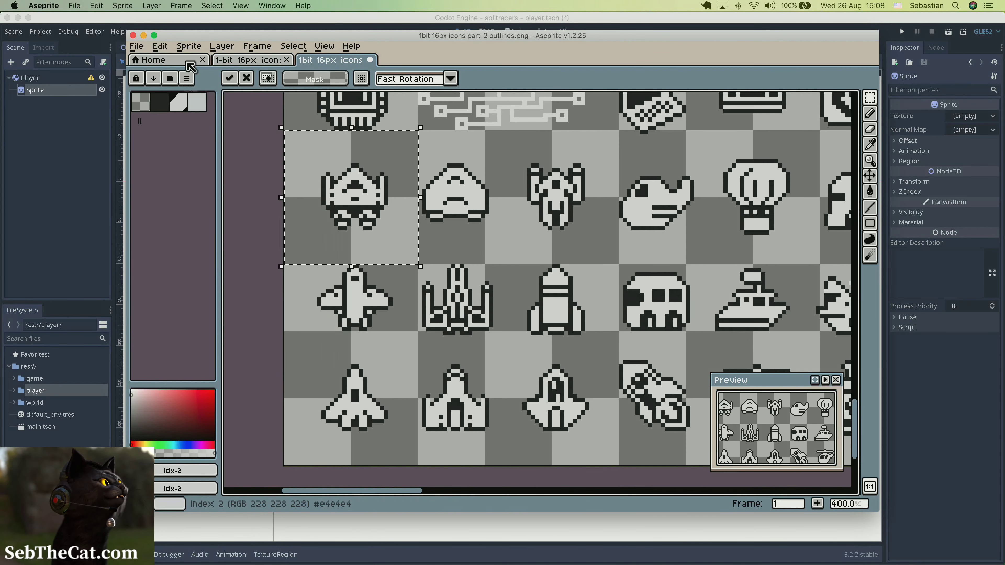
click(147, 47)
Create a new 32×32 sprite, Sprite-0001, and paste the copied spaceship into it
click(148, 61)
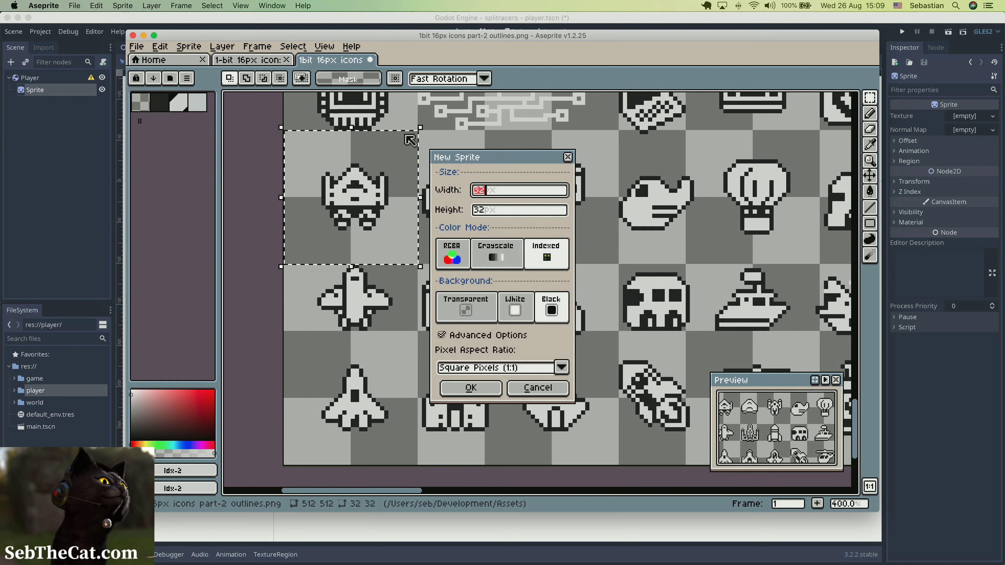
click(471, 390)
key(super+v)
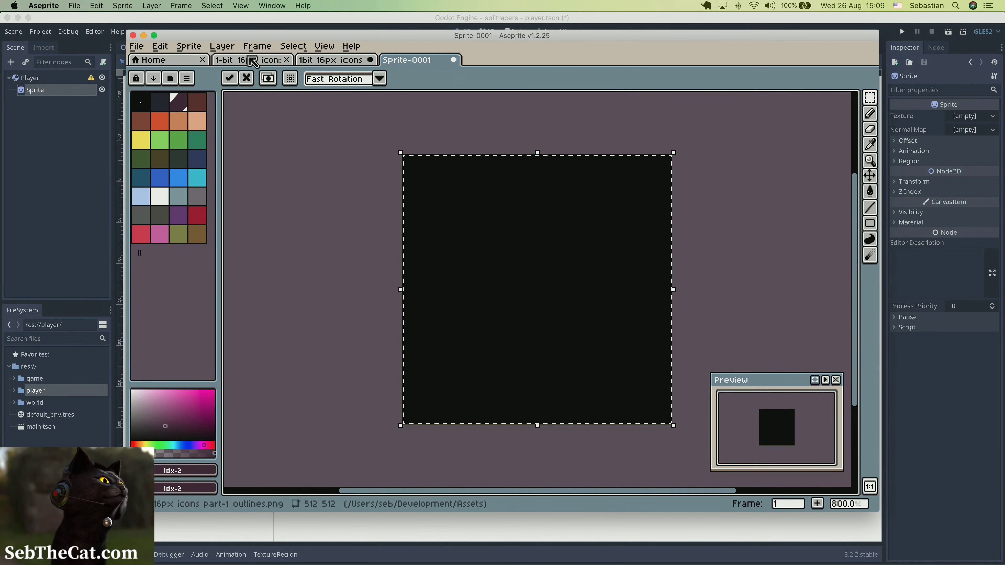
click(332, 66)
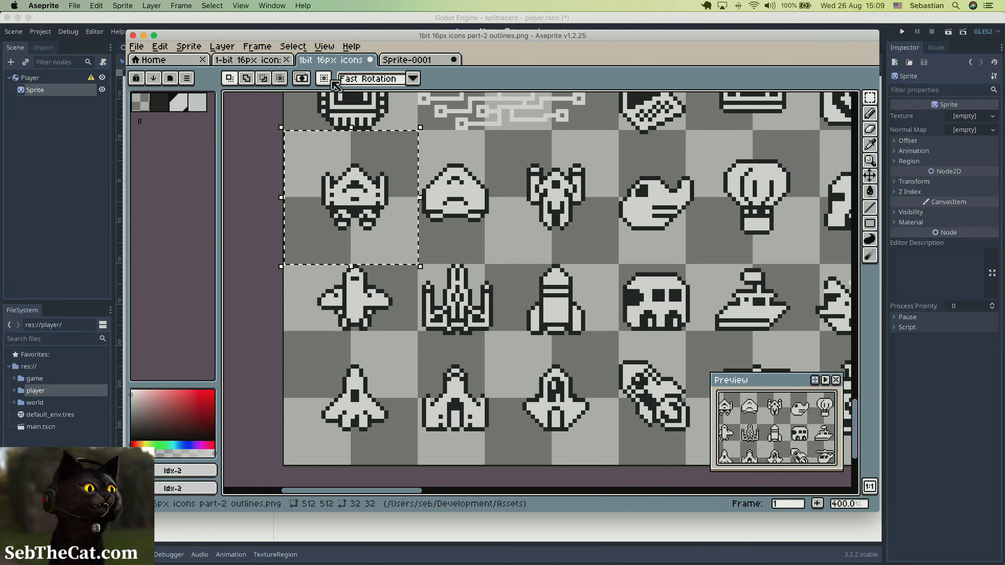
click(405, 61)
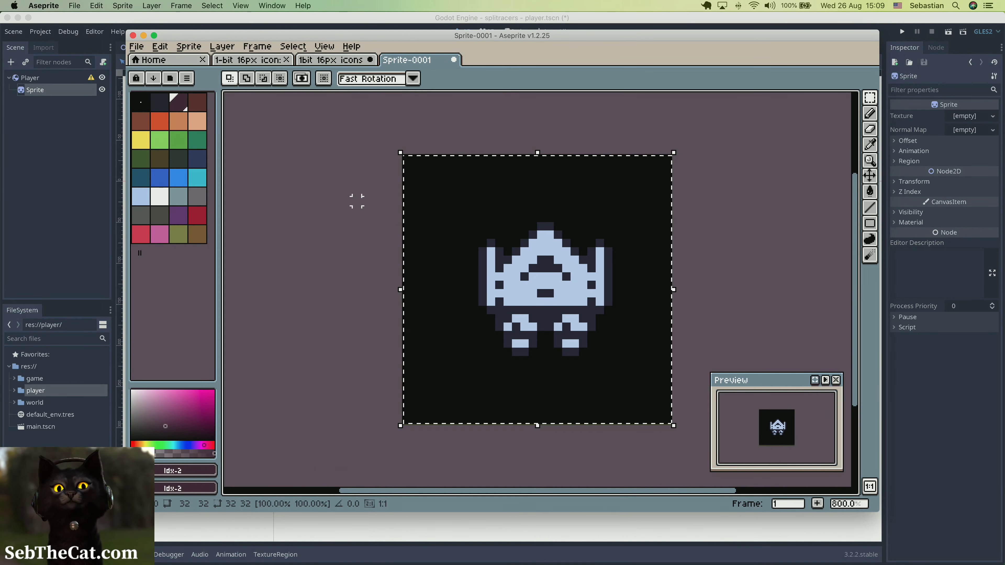
Pick white as the drawing colour and switch to the Magic Wand tool
click(159, 197)
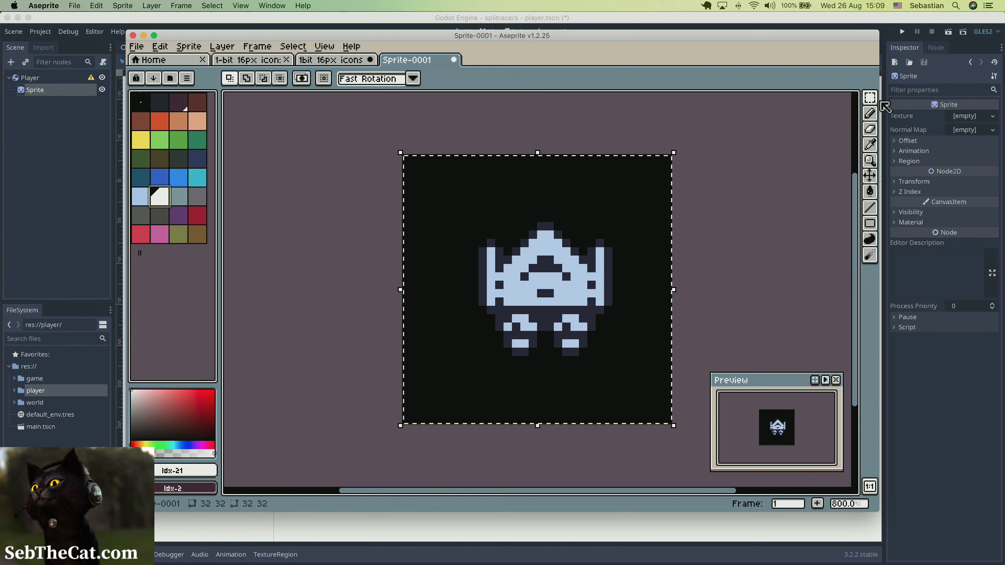
click(871, 106)
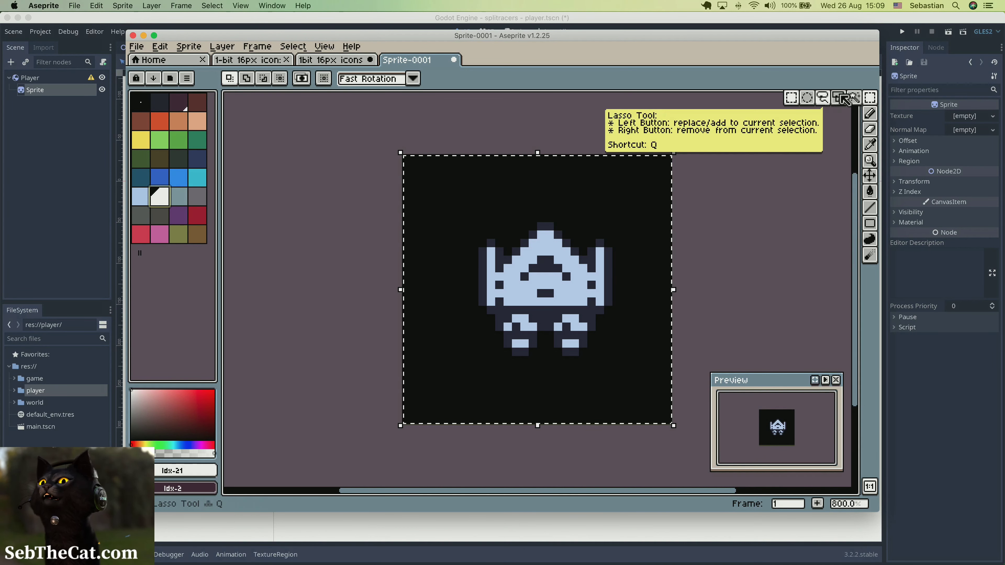
click(854, 100)
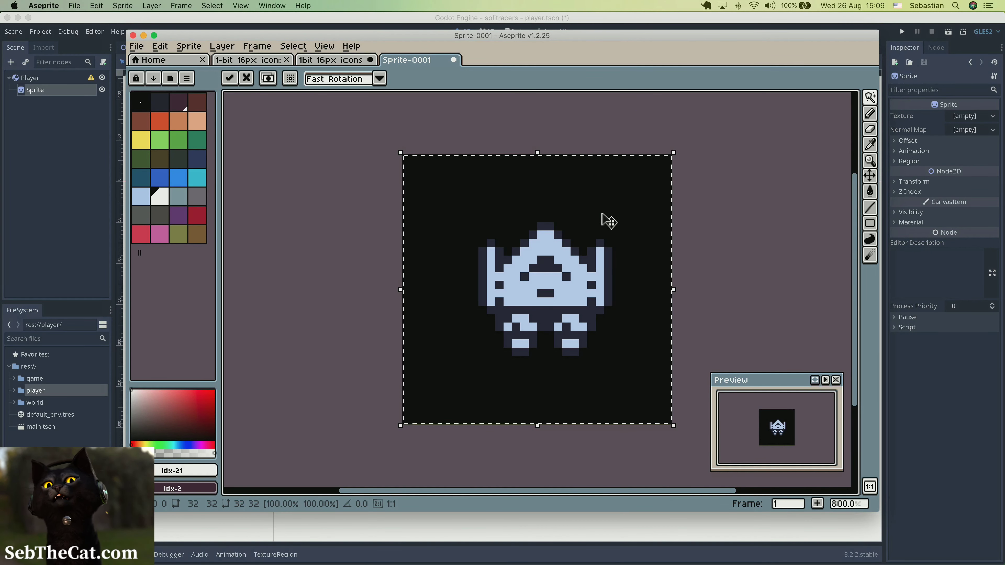
Delete the black background around the ship and make the background colour fully transparent
click(665, 191)
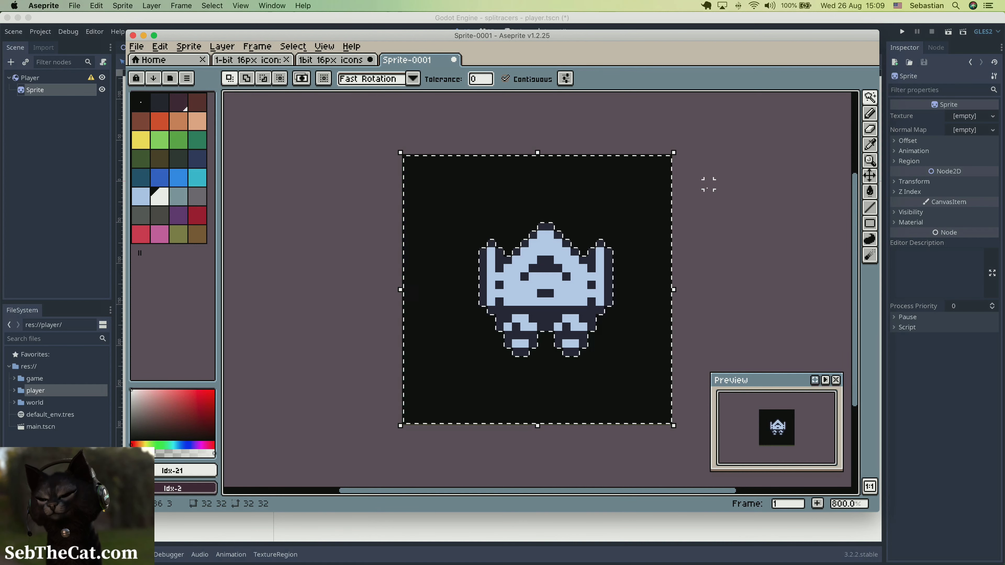
key(Delete)
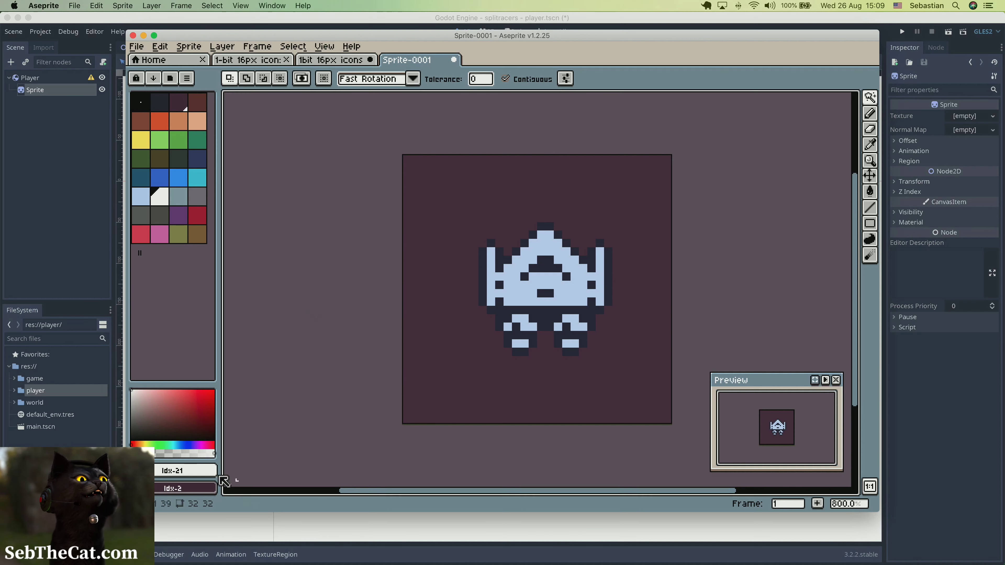
click(210, 490)
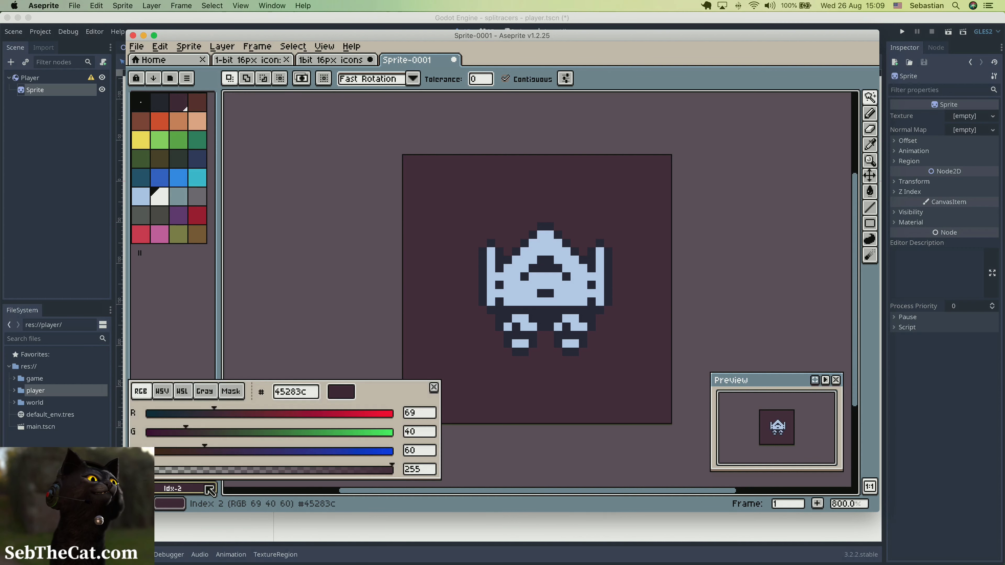
drag(159, 469, 147, 470)
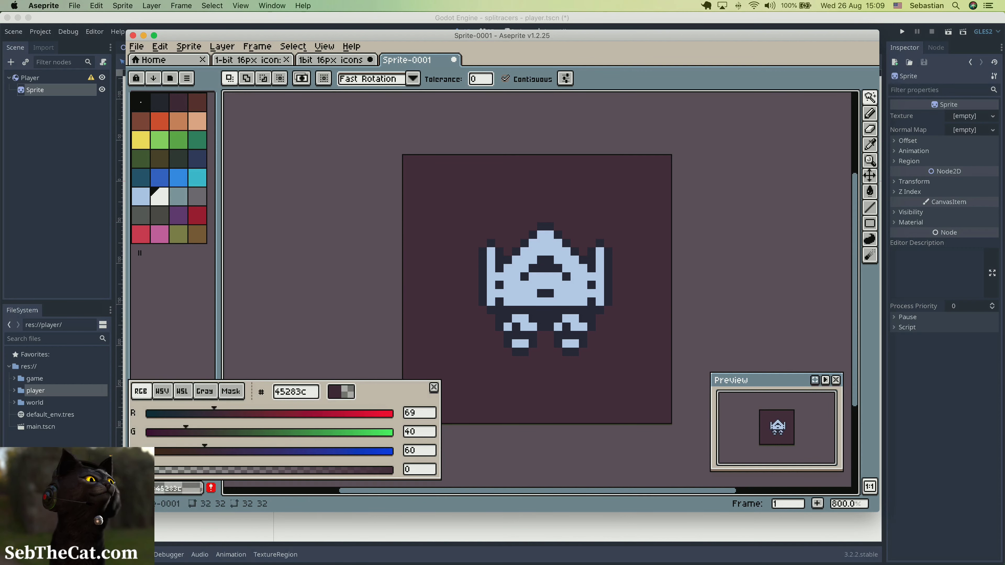
click(434, 388)
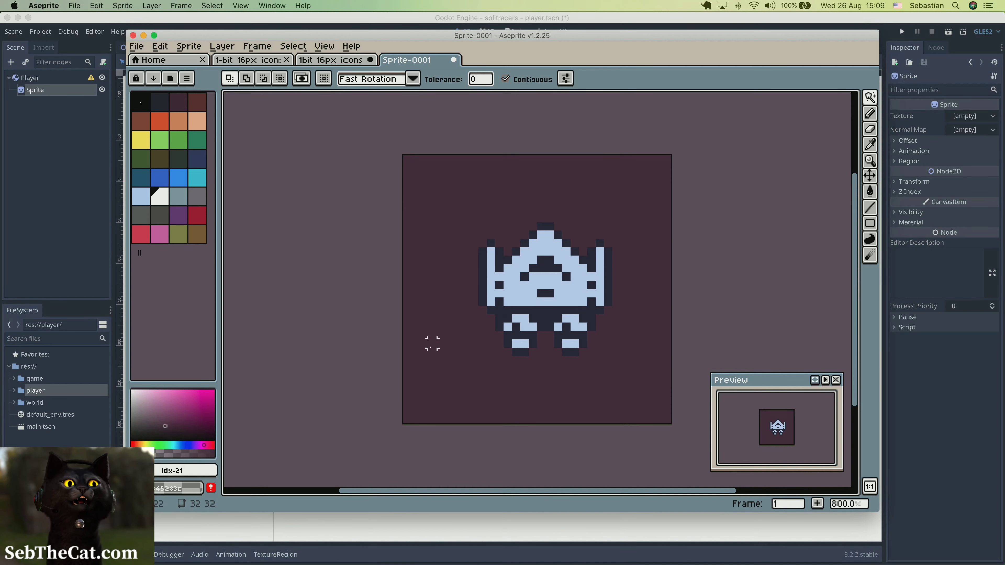
click(432, 343)
key(super+d)
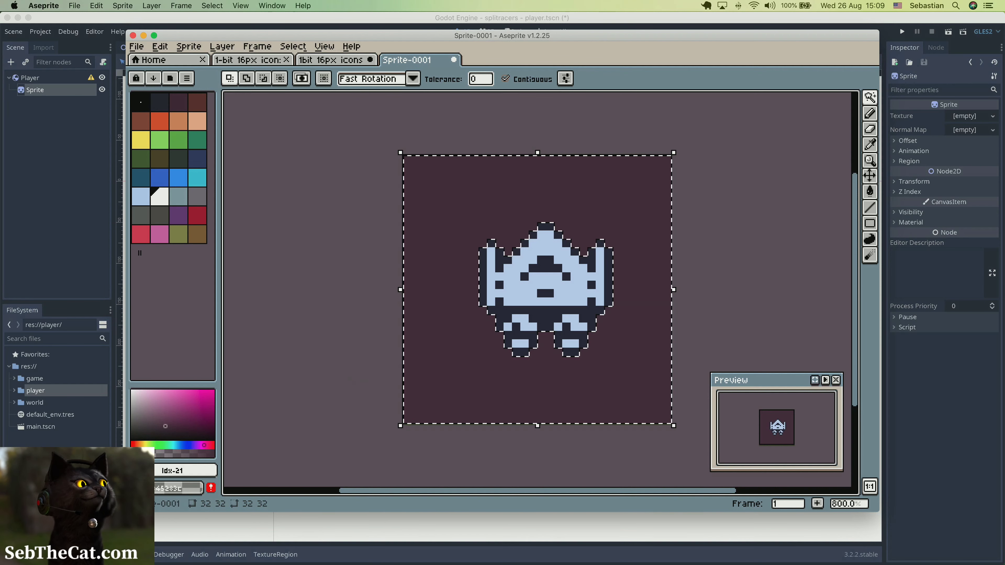
Add the background colour to the palette as index 32 and bucket-fill the purple background near-black
click(212, 489)
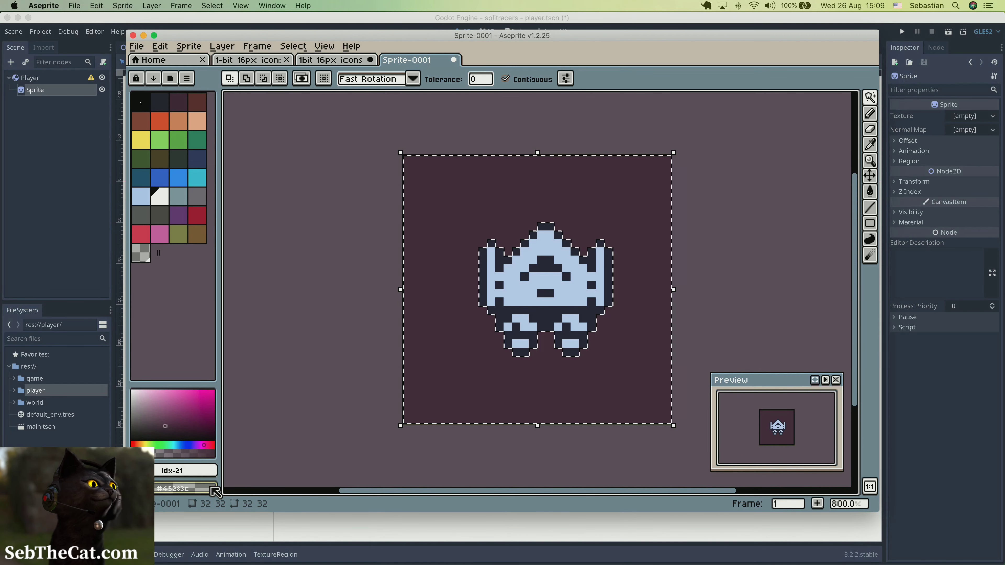
click(141, 254)
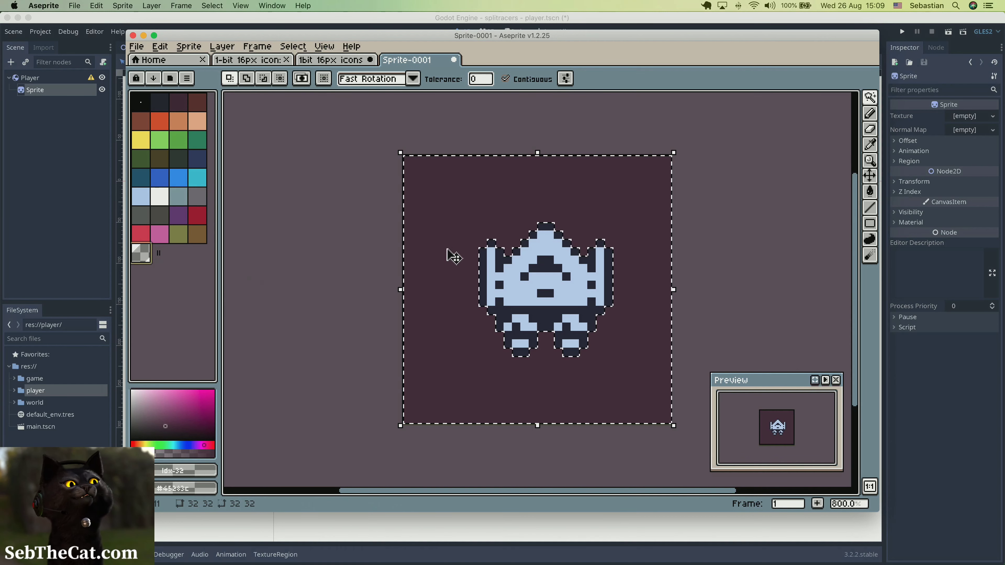
click(870, 192)
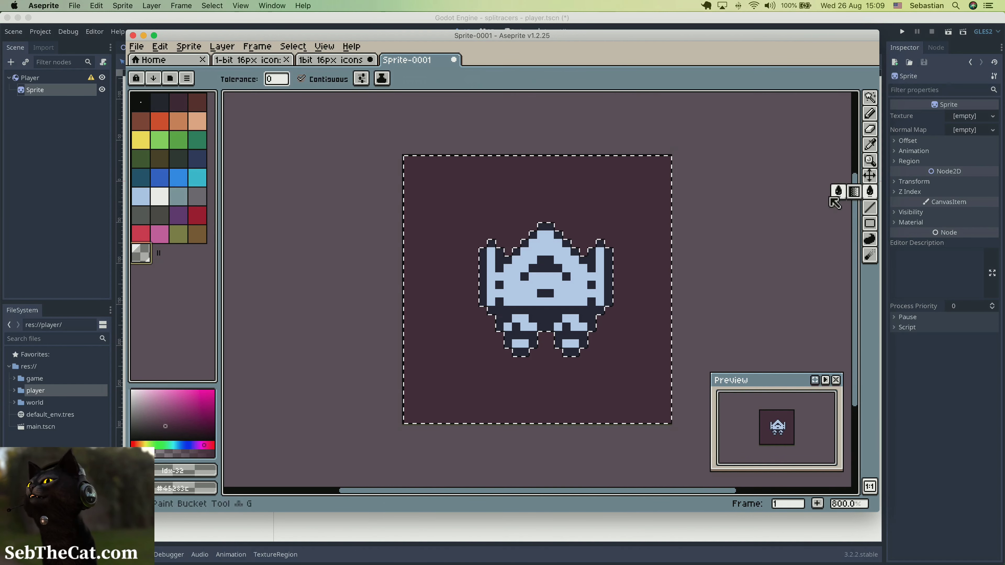
click(621, 222)
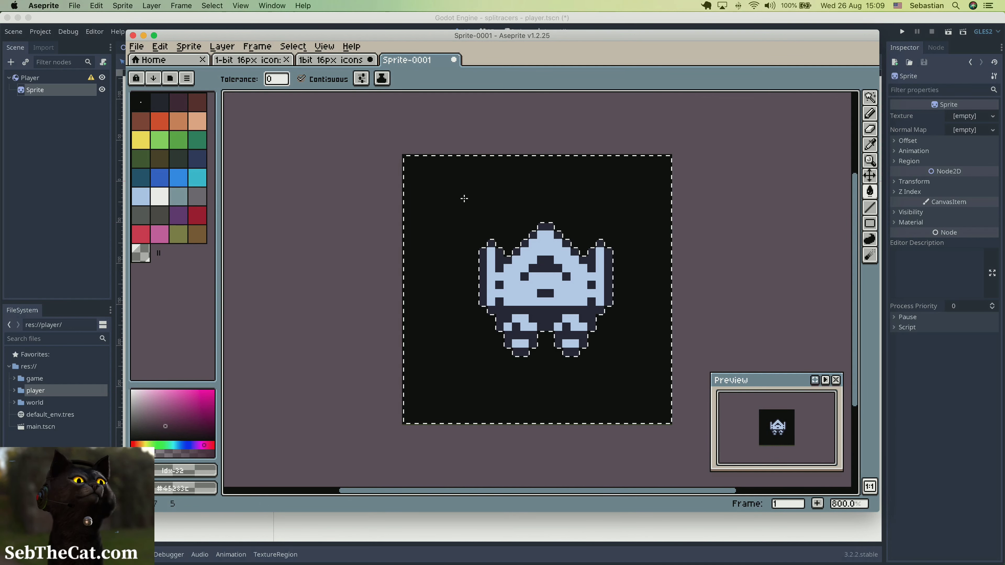
key(super+d)
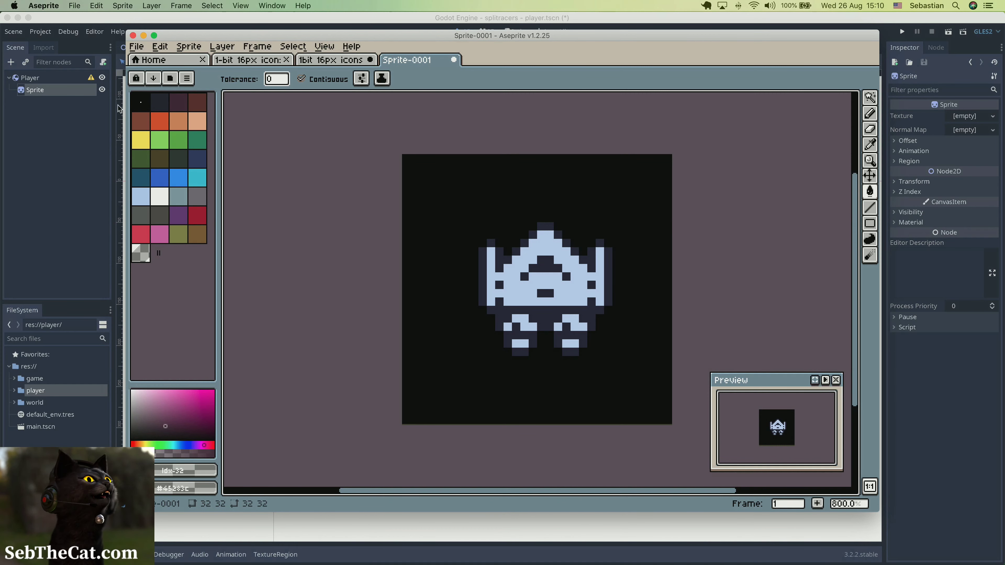
Start and cancel Save As, glance at the palette options, then return to the 1bit 16px icons sheet
click(142, 50)
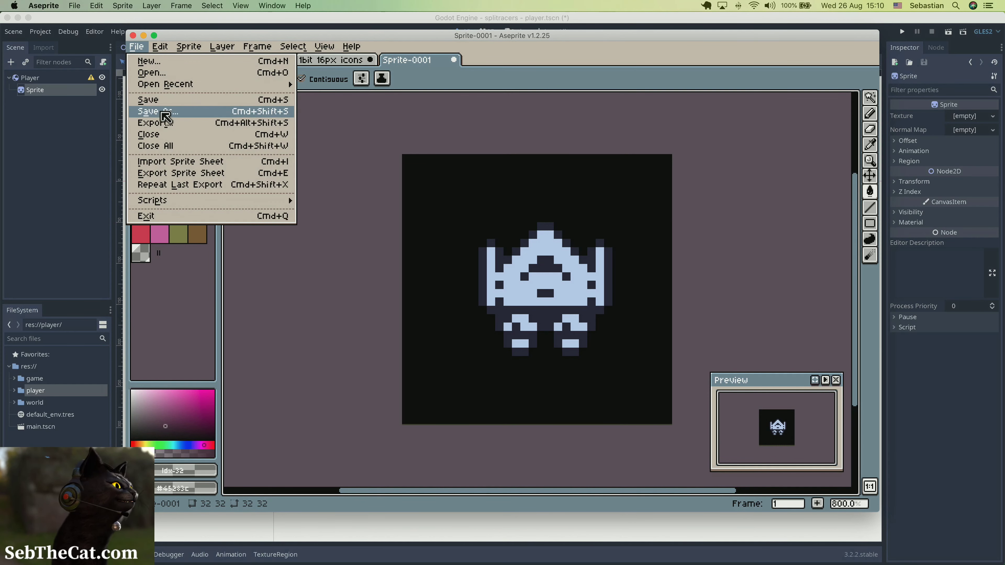
click(158, 111)
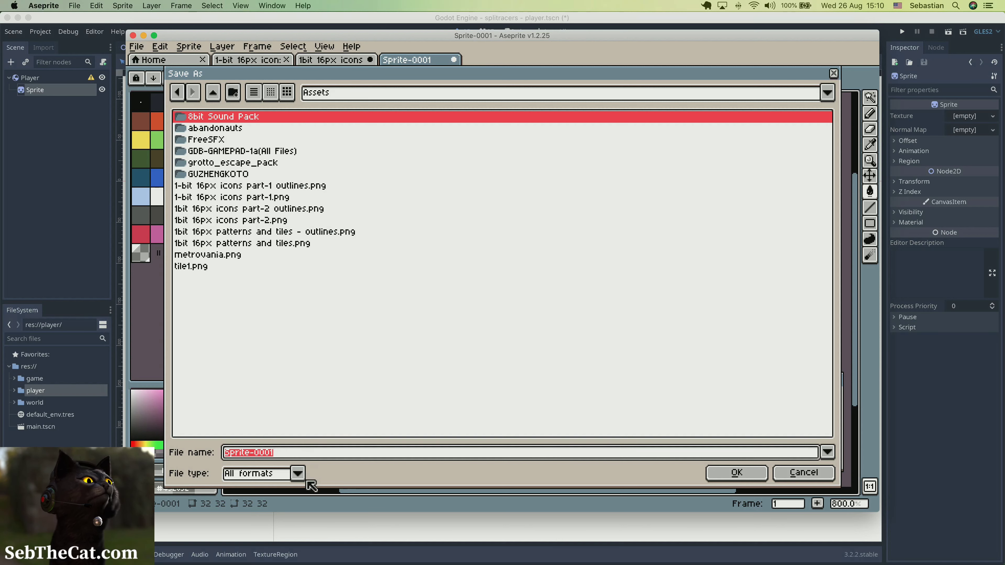
click(818, 472)
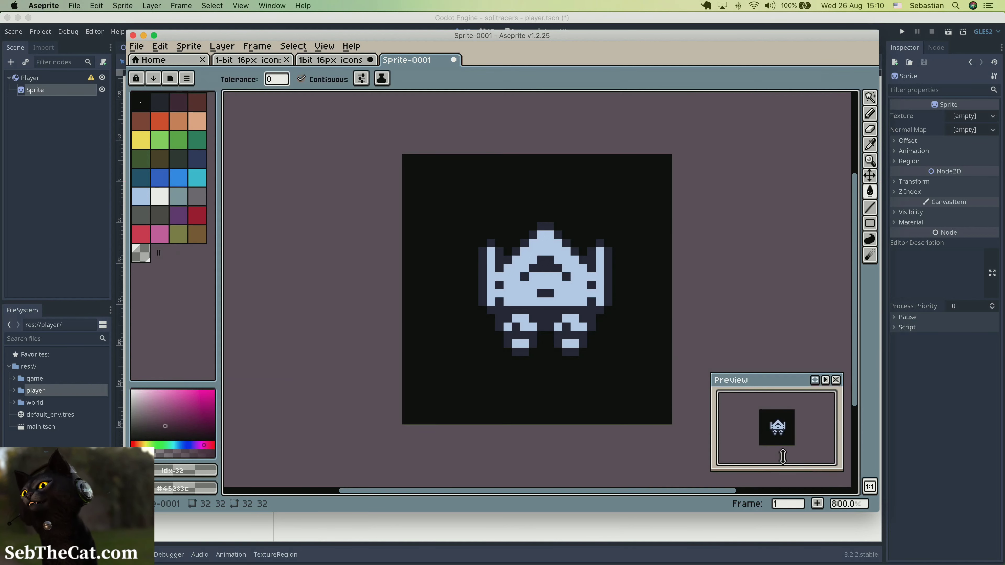
click(190, 78)
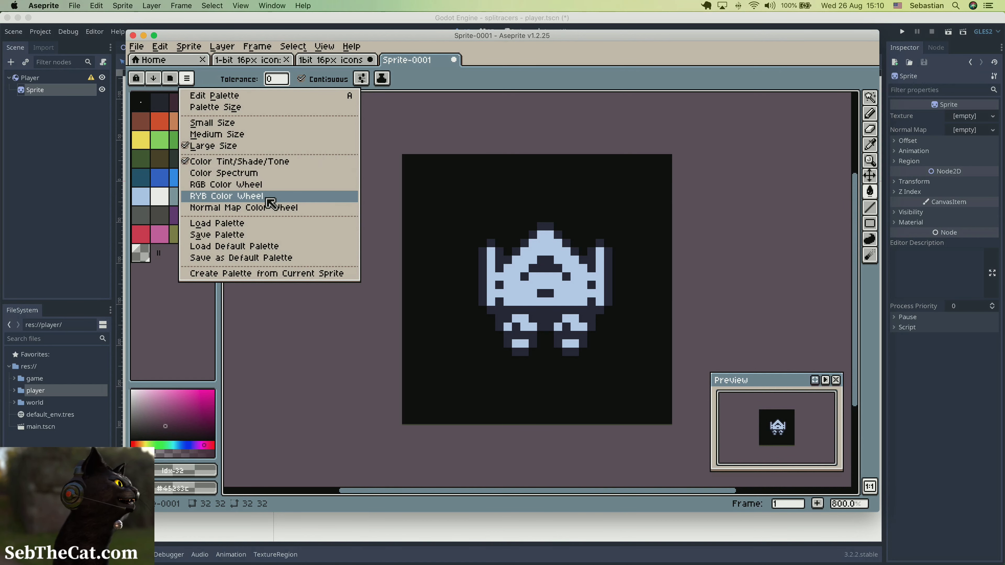
click(219, 83)
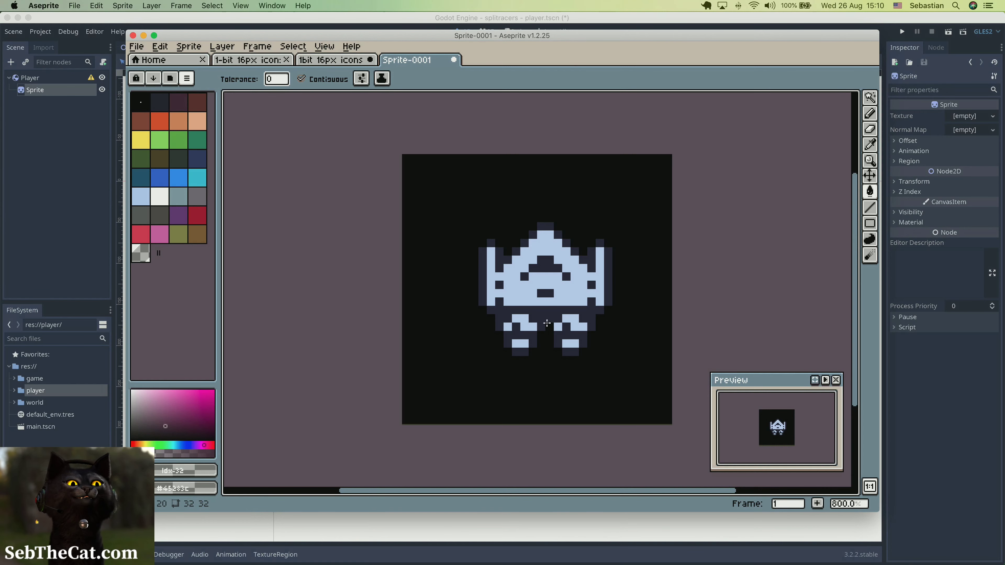
click(332, 61)
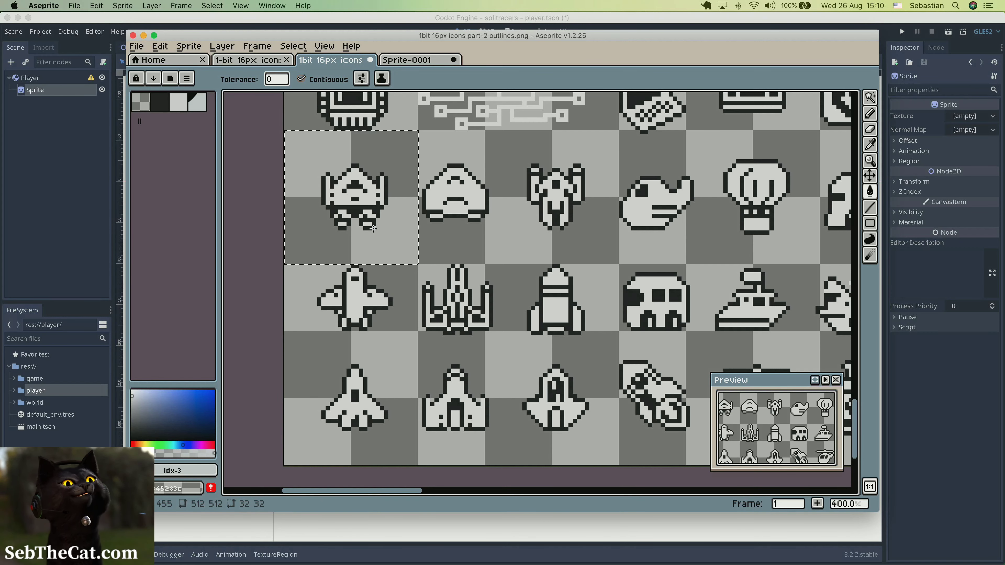
Crop the icon sheet down to the selected 32×32 spaceship
click(196, 49)
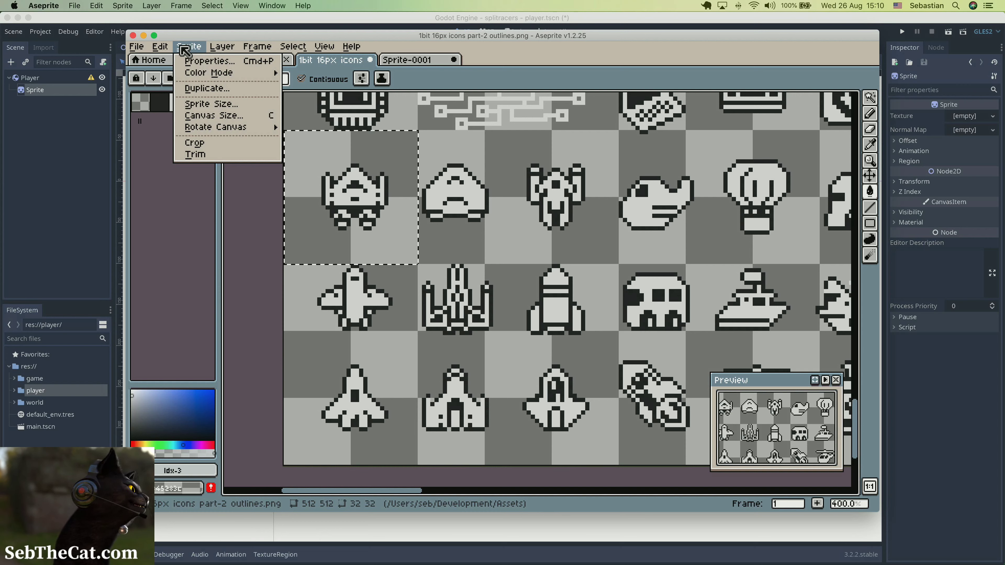
mouse_move(213, 51)
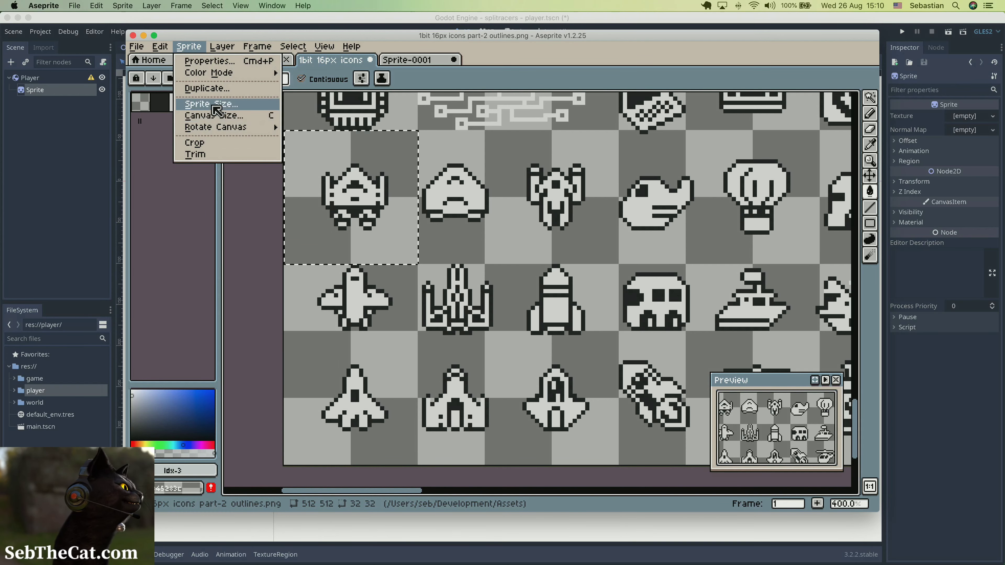
click(211, 143)
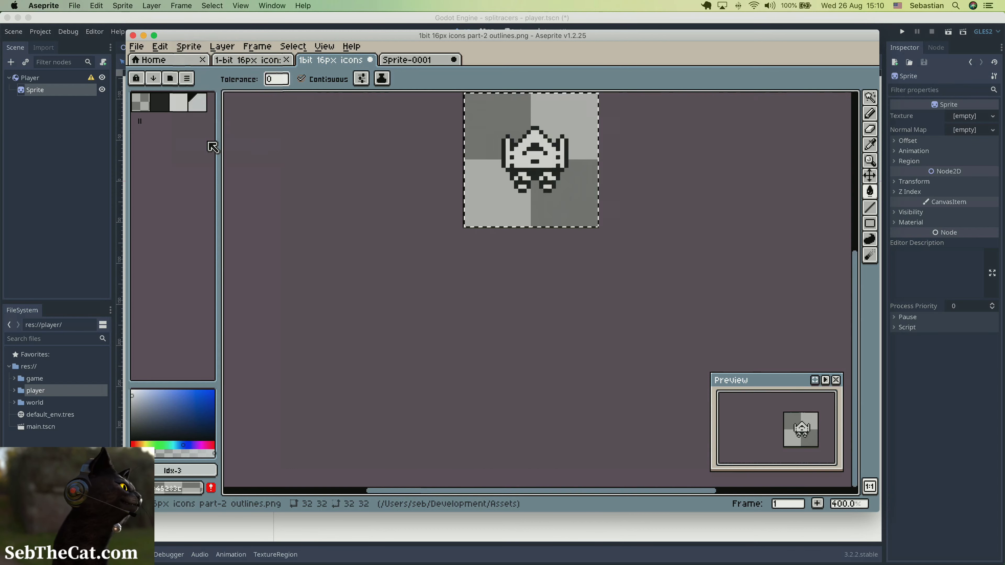
Save the ship as player.png in game-splitracers/player, then quit Aseprite without saving Sprite-0001
click(139, 46)
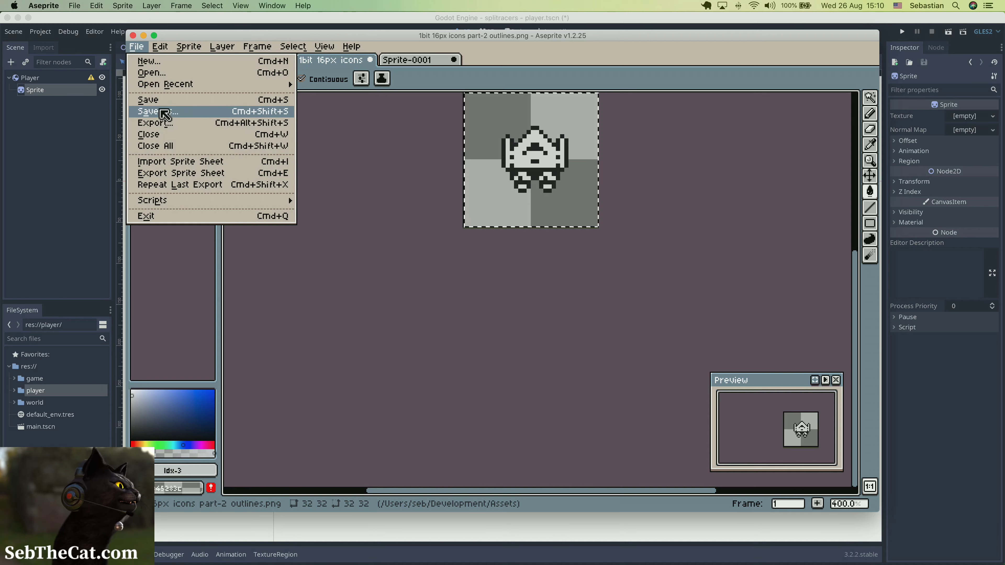
click(164, 115)
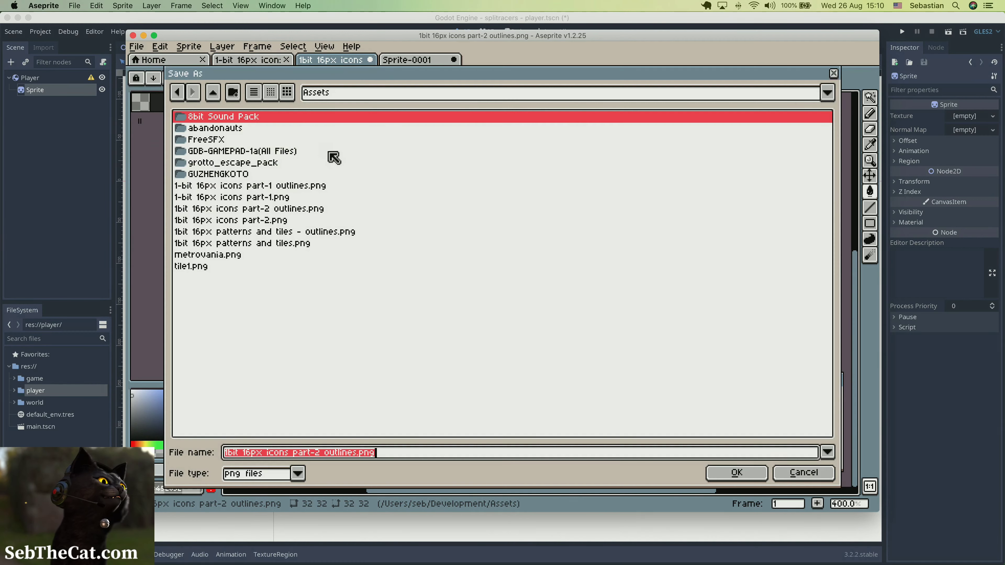
click(213, 93)
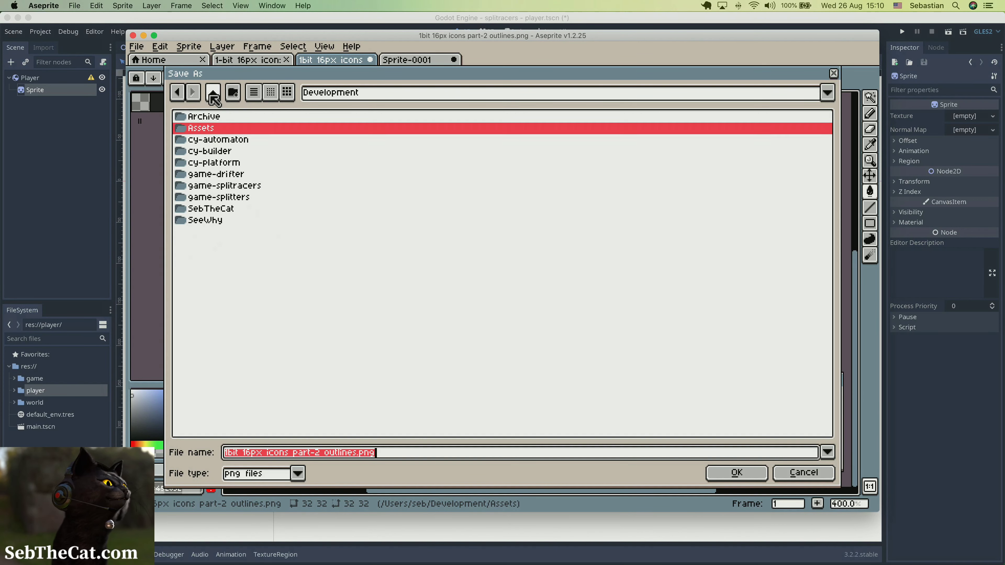
double_click(242, 186)
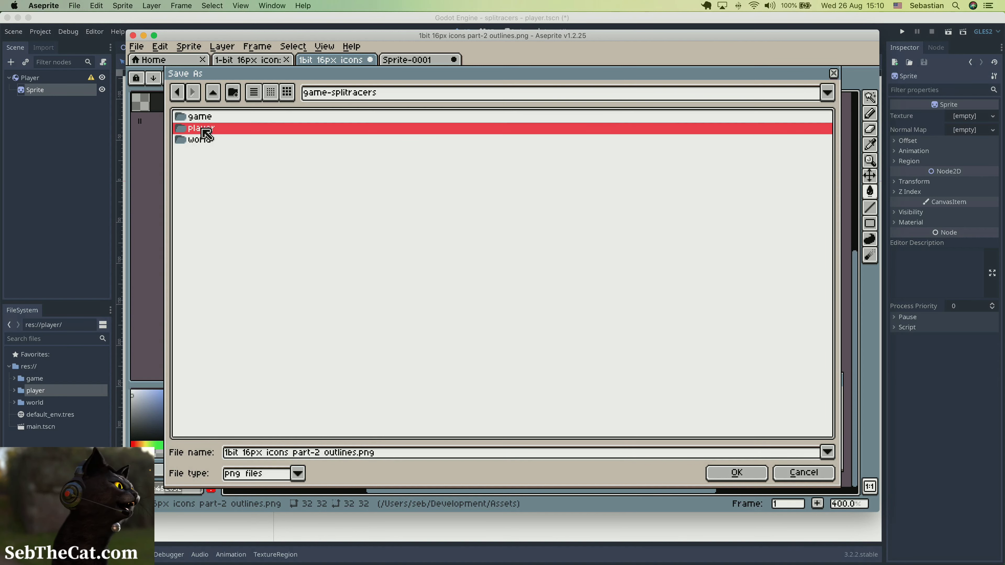
double_click(202, 128)
click(361, 454)
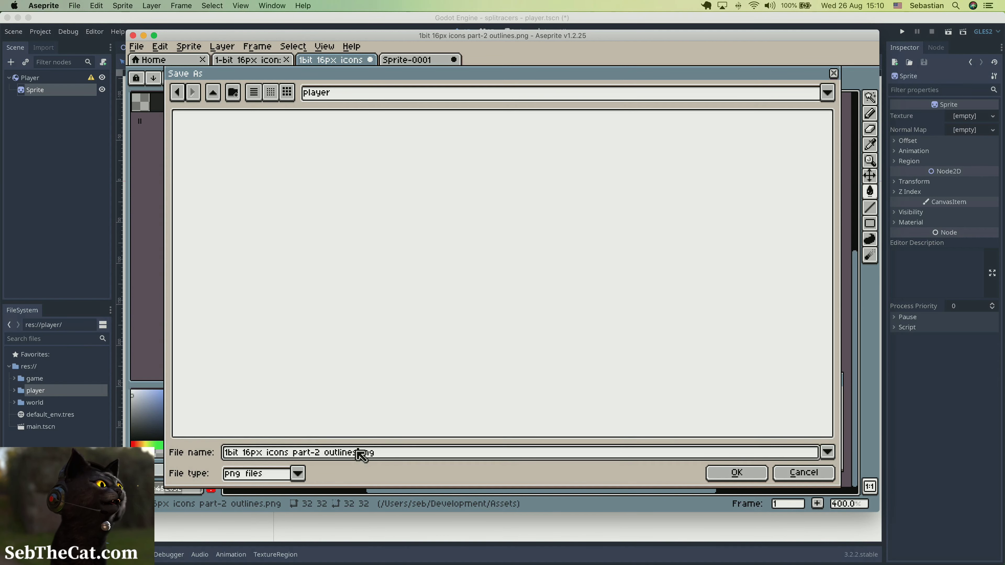
drag(356, 454, 224, 452)
key(BackSpace)
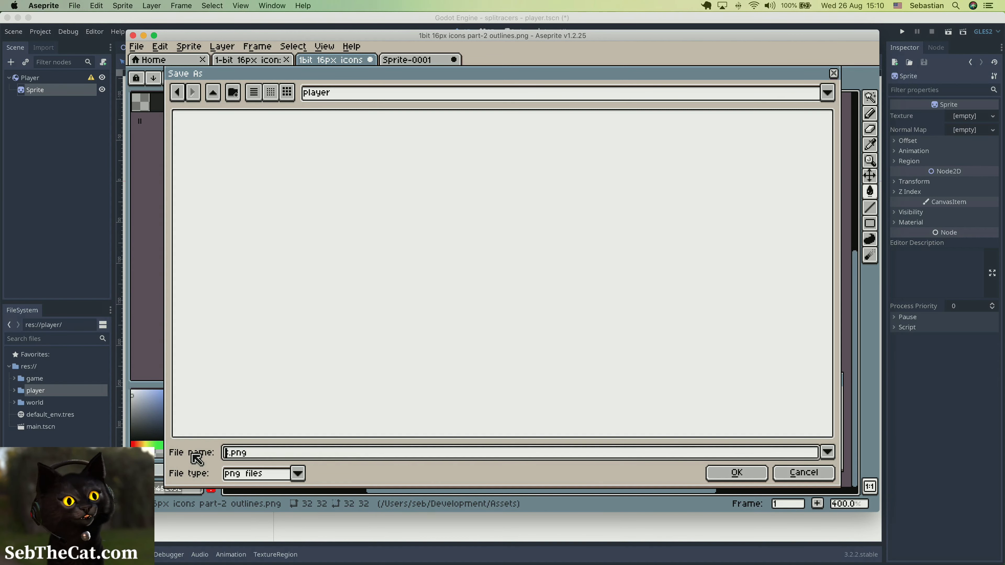
text(s)
key(BackSpace)
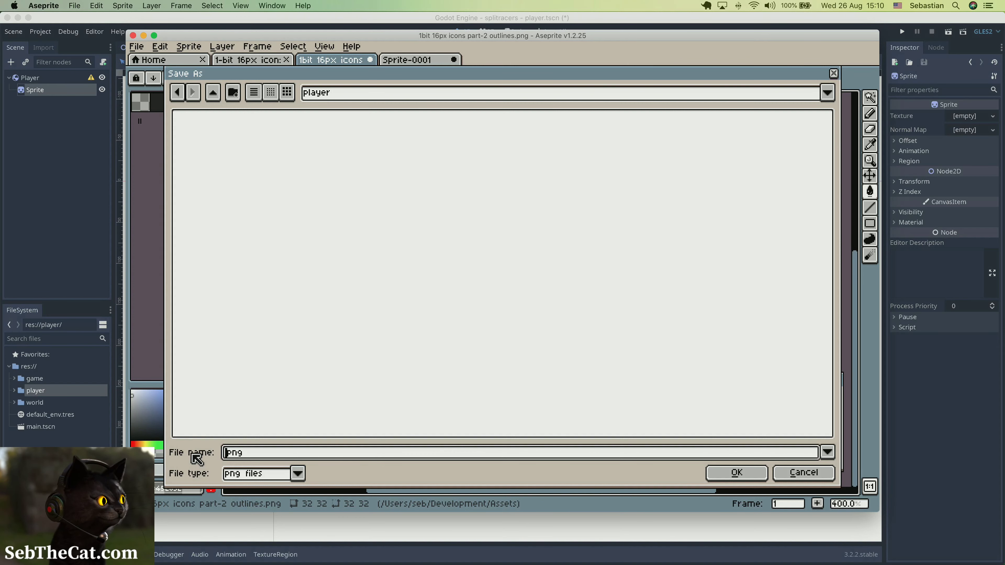
text(player)
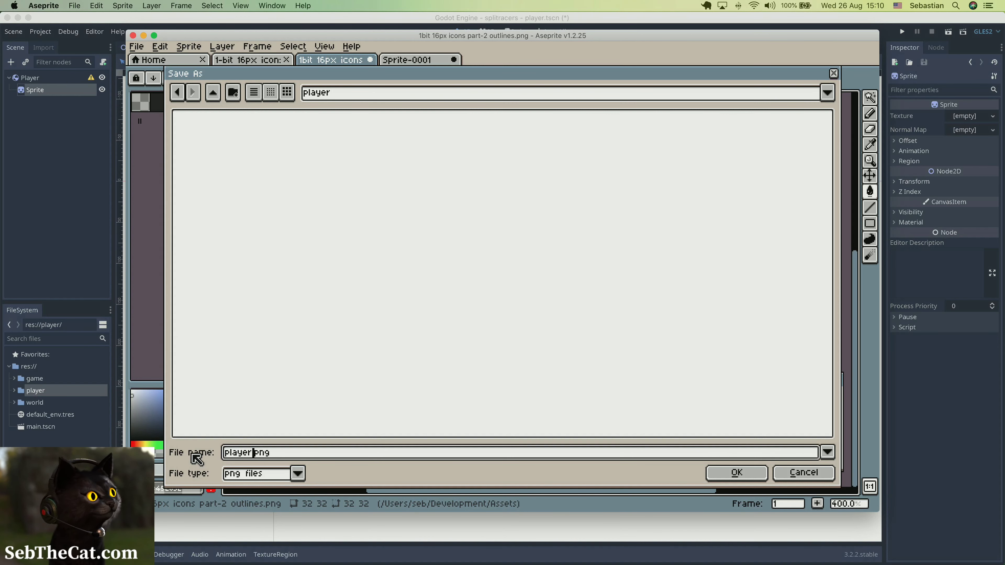
key(Return)
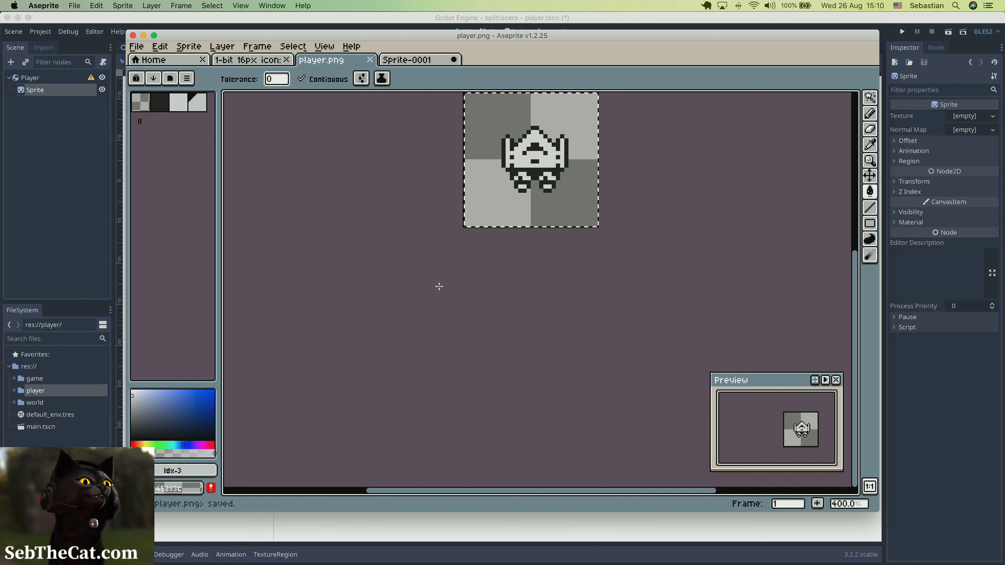
click(134, 36)
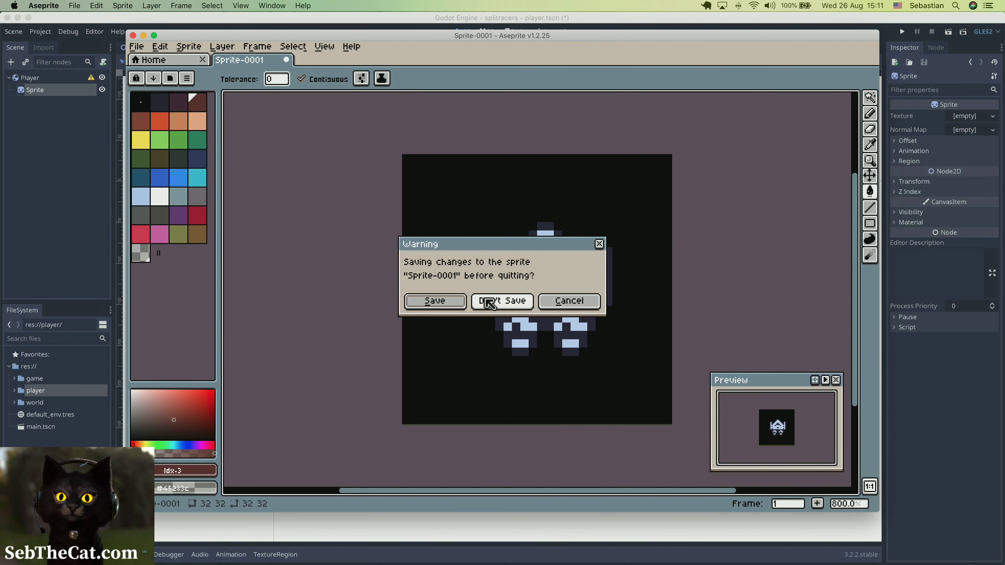
click(485, 299)
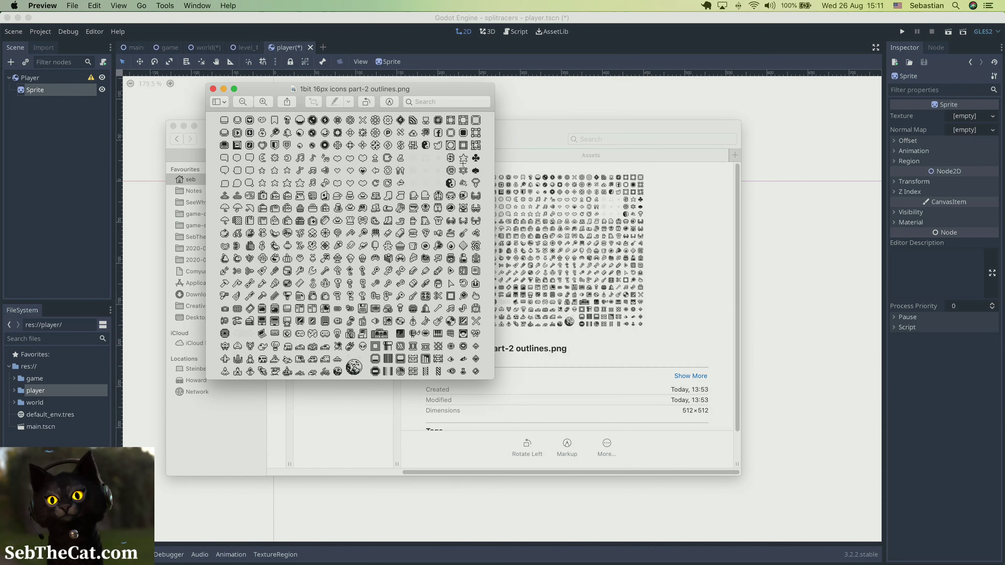
Drag player.png from the player folder into the player Sprite's Texture property
key(super+Tab)
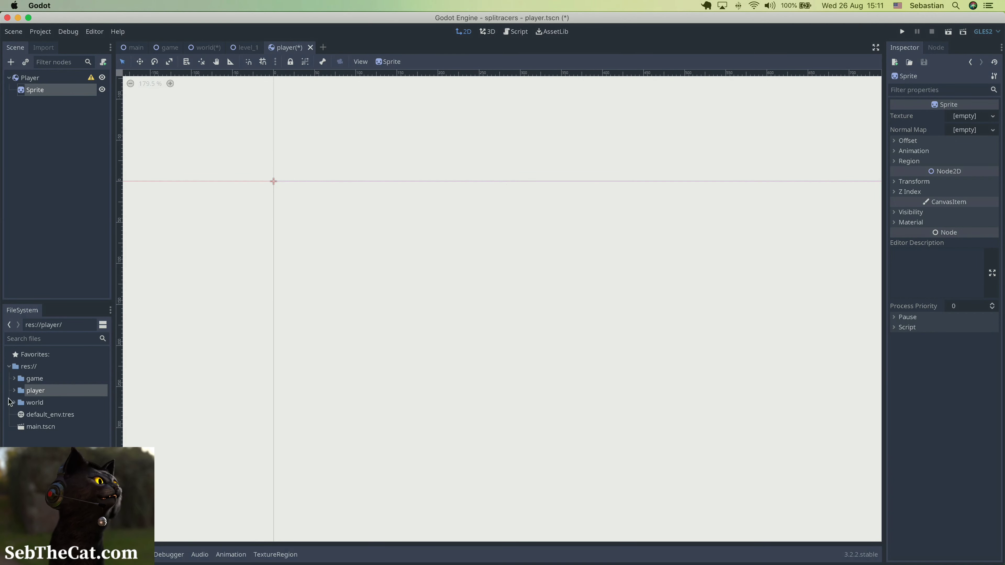
click(14, 391)
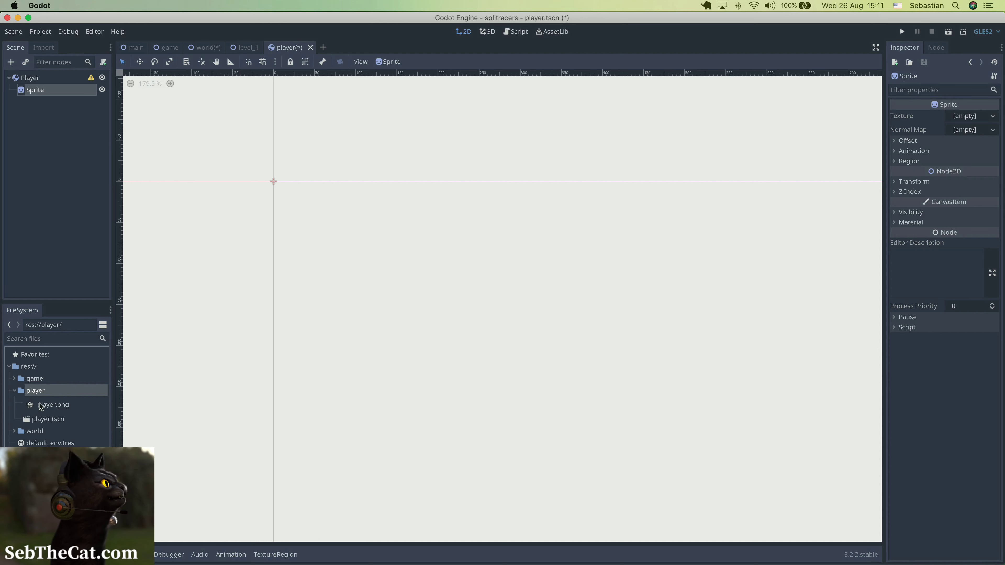
drag(41, 406, 56, 95)
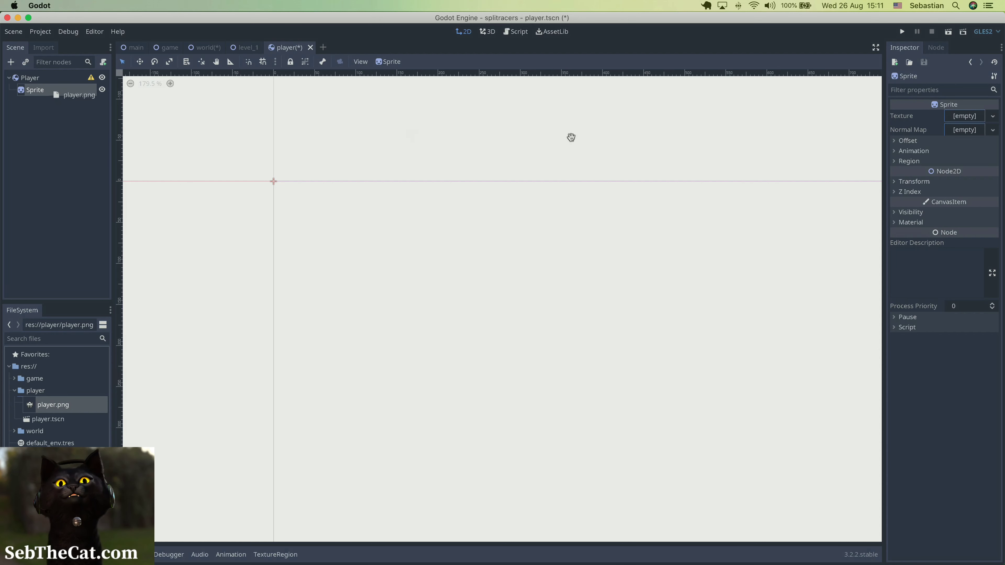
drag(571, 137, 968, 115)
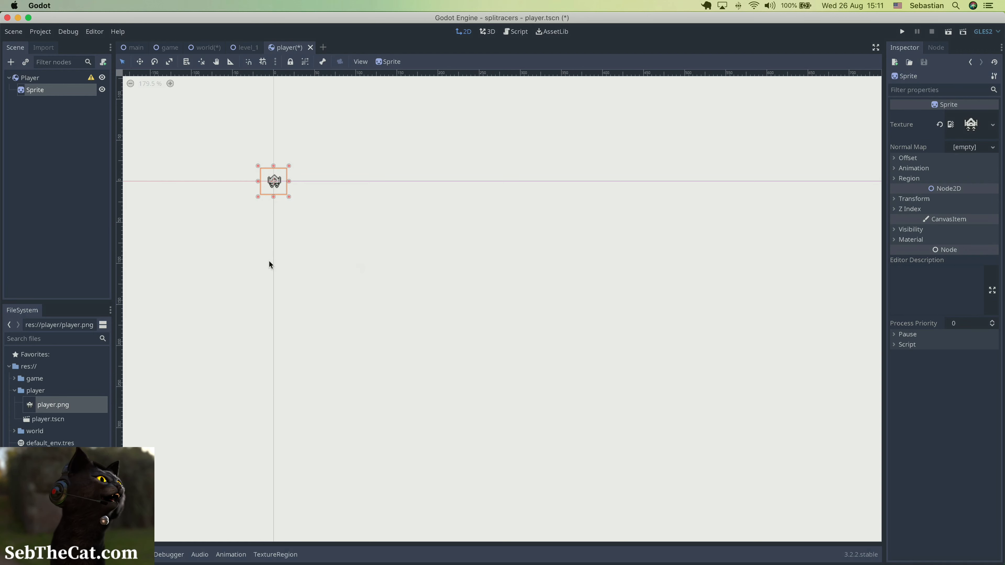
Disable Filter on player.png, reimport it, and save player.tscn
click(43, 47)
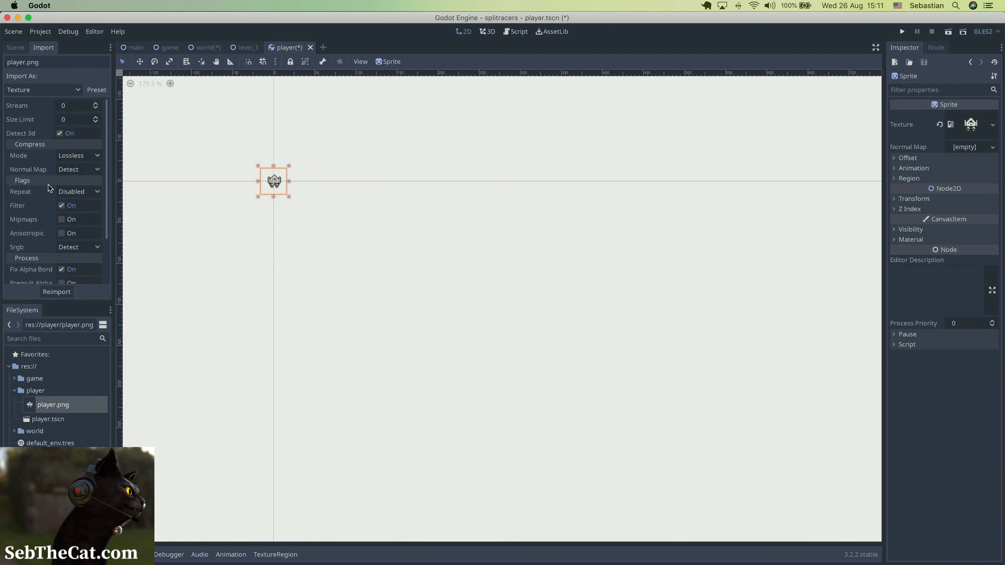
click(62, 206)
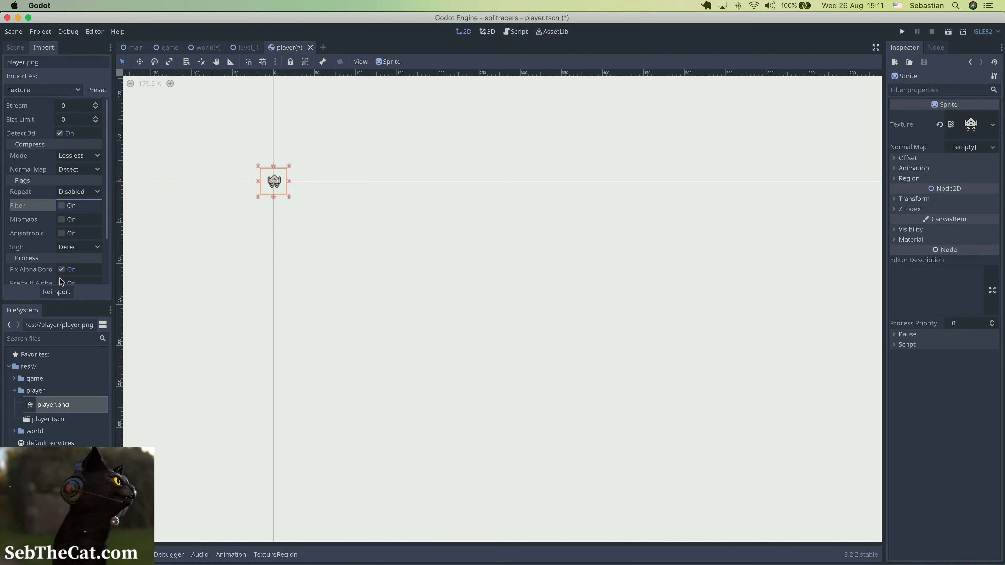
click(57, 292)
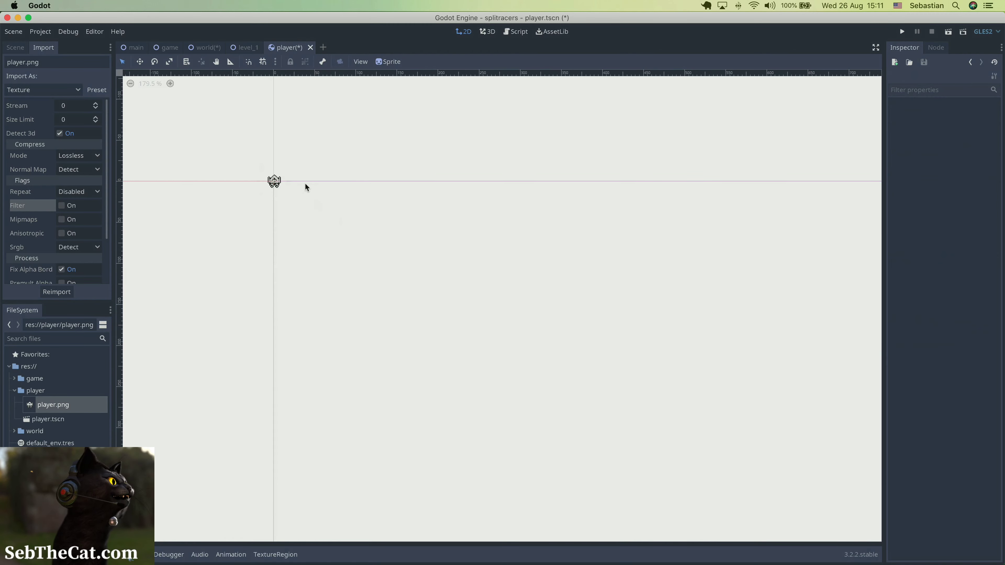
scroll(225, 188, up, 2)
scroll(225, 187, up, 3)
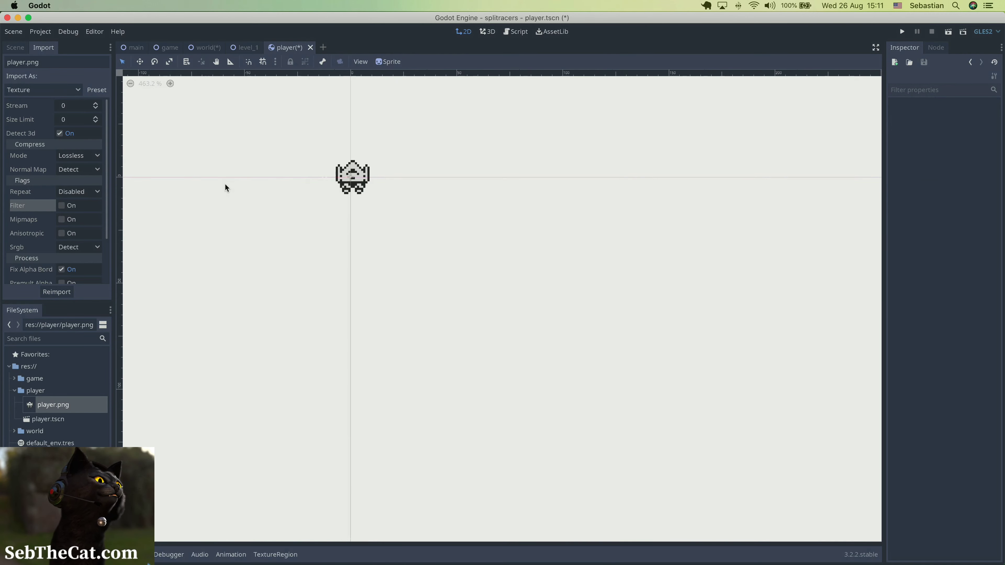
scroll(322, 171, up, 4)
scroll(321, 171, up, 3)
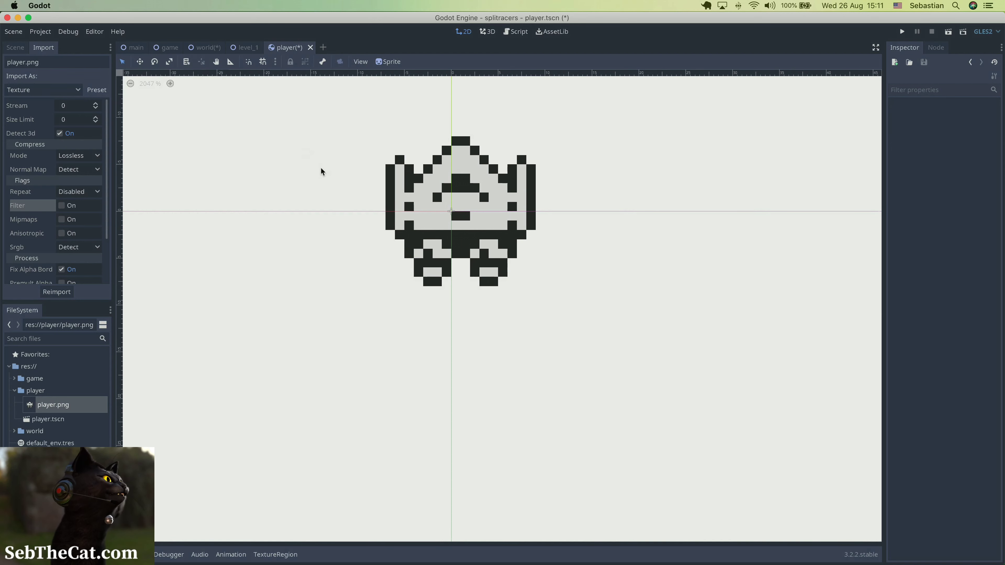
key(ctrl+s)
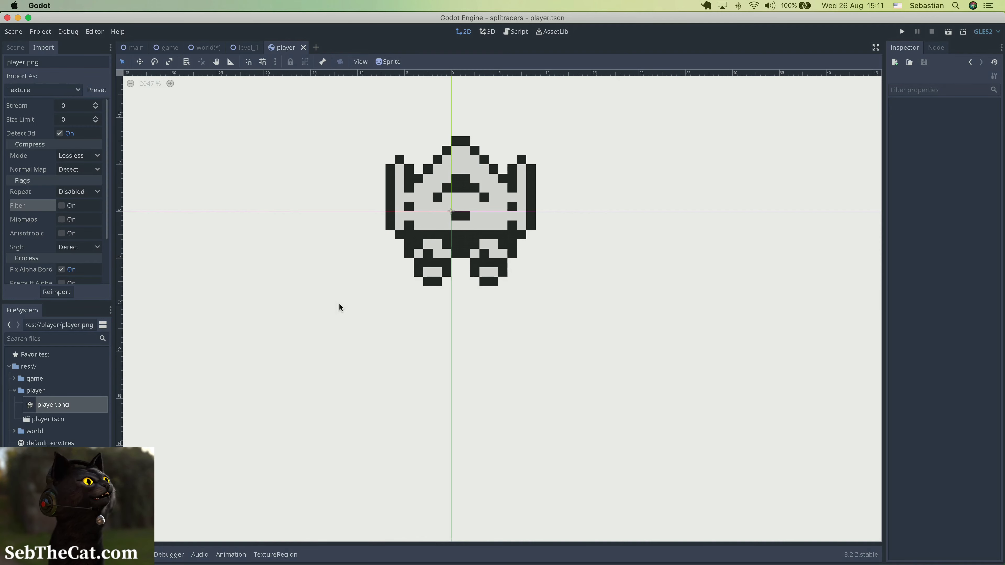
key(ctrl+Up)
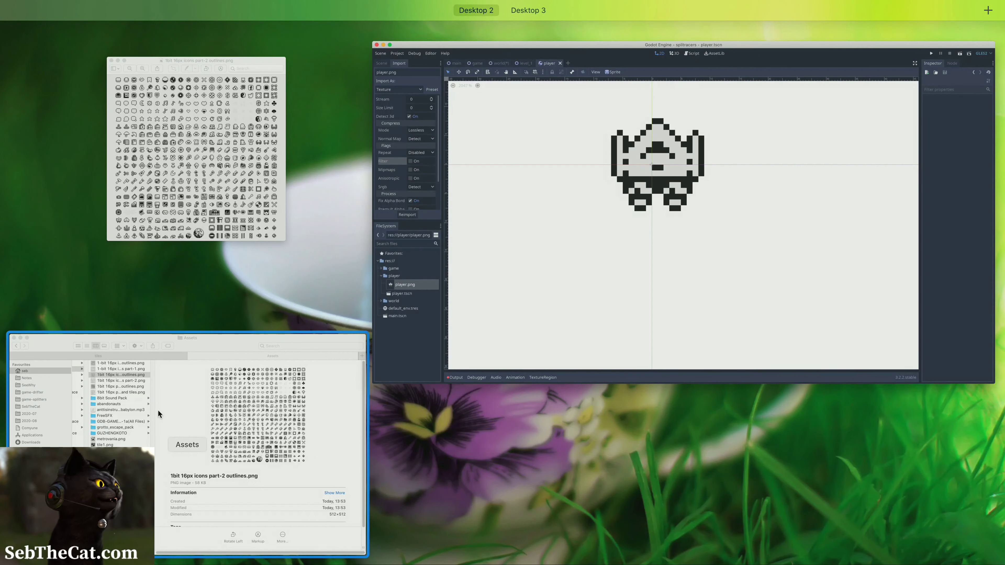
Browse the Finder Assets folder, return to Godot, then switch to Aseprite
click(158, 411)
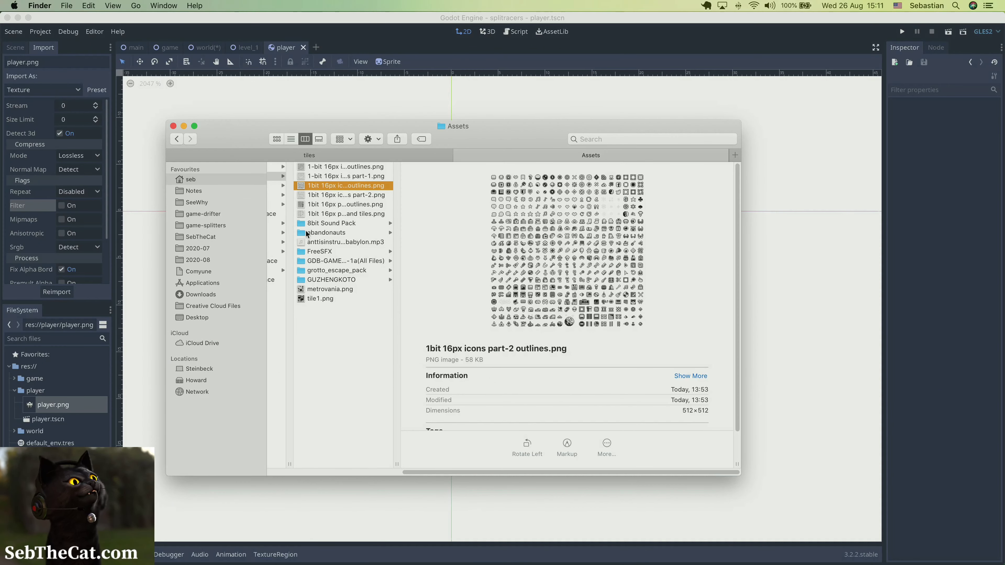
scroll(307, 233, left, 3)
key(ctrl+Up)
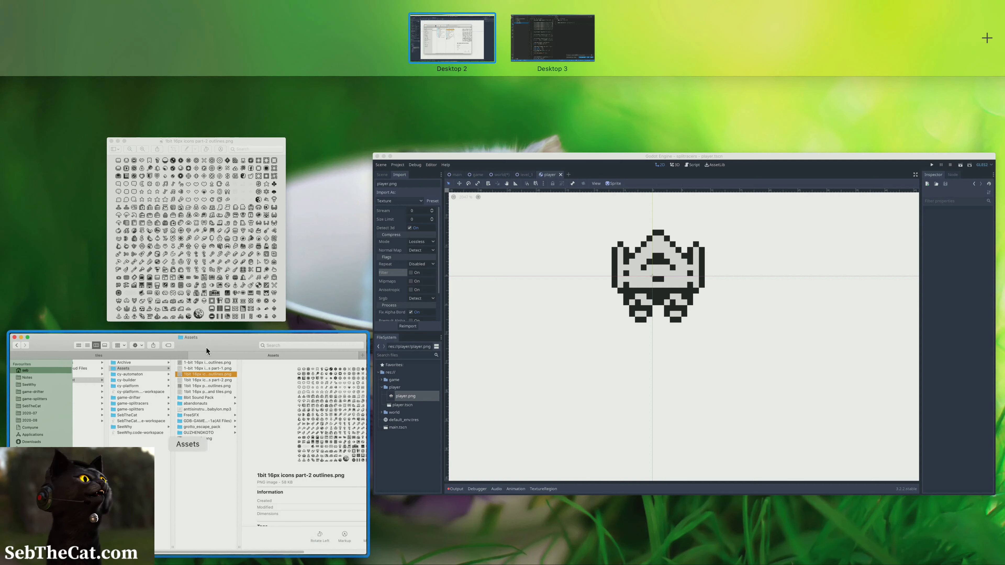
click(647, 322)
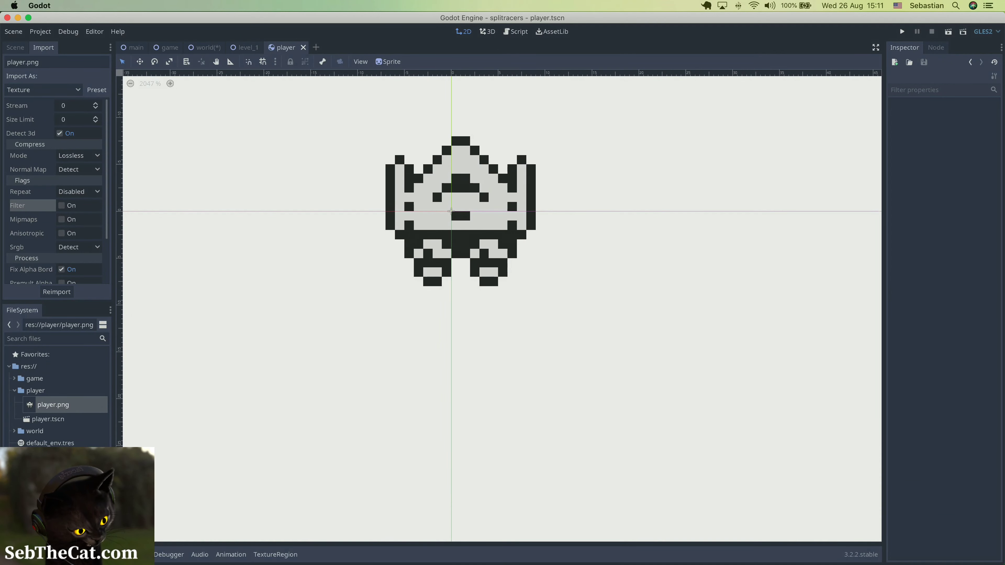
key(super+Tab)
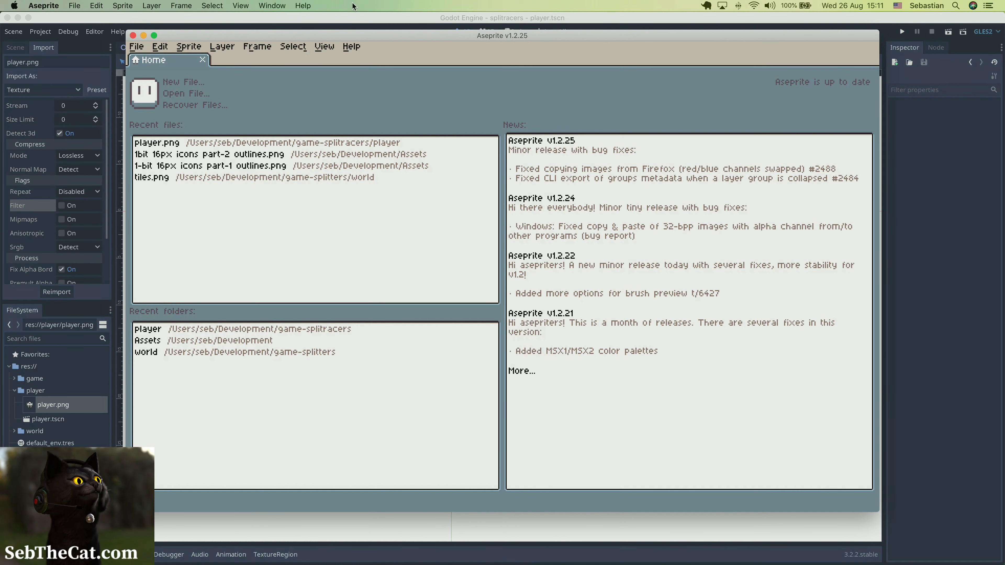
In Aseprite, crop player.png to a 16×16 marquee selection around the ship and save it
click(243, 143)
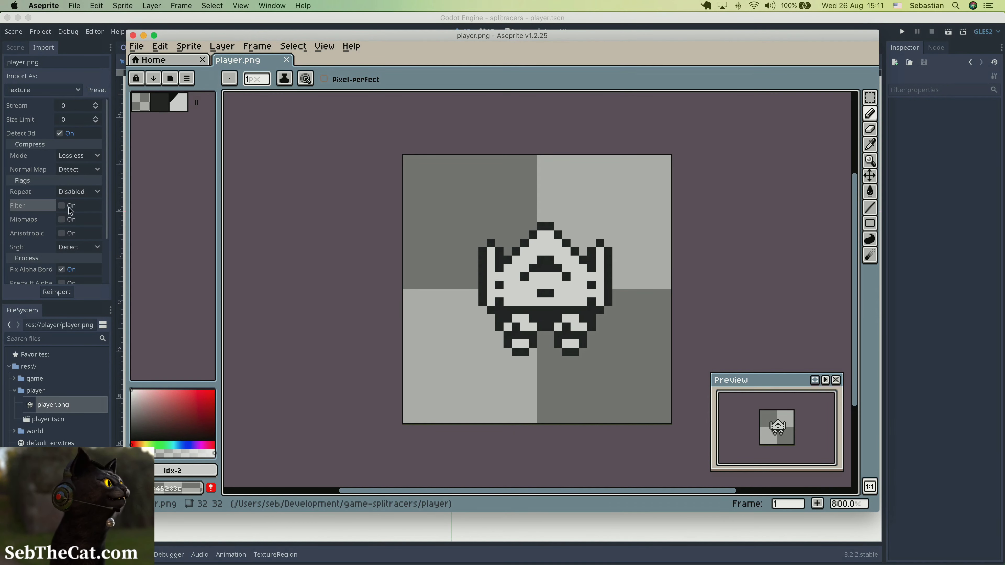
click(870, 97)
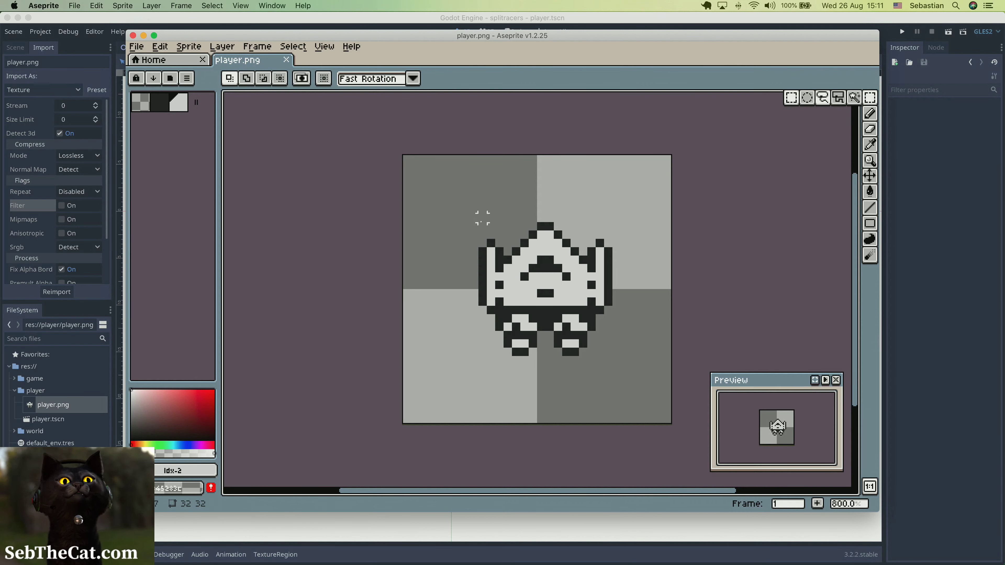
drag(482, 227, 608, 352)
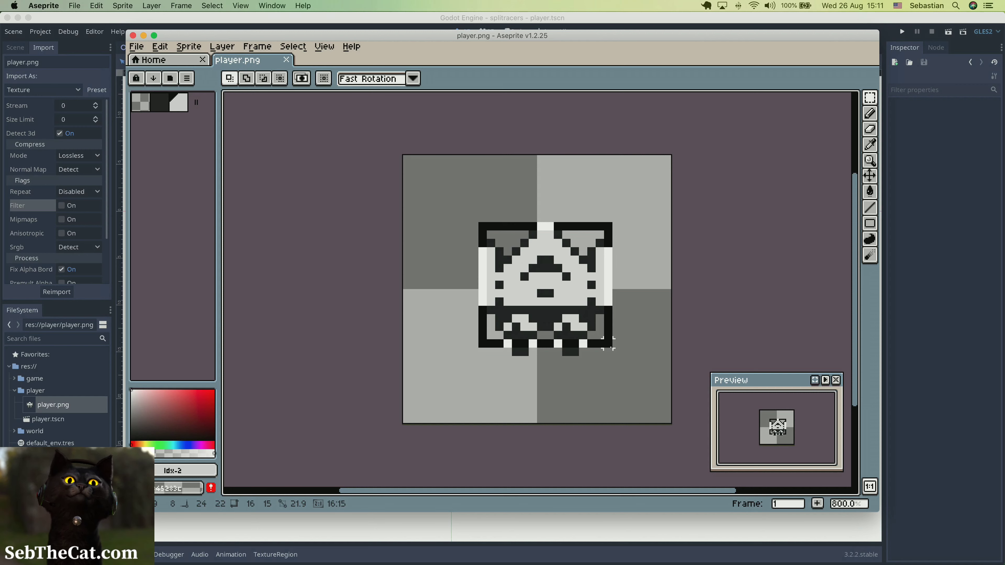
click(160, 46)
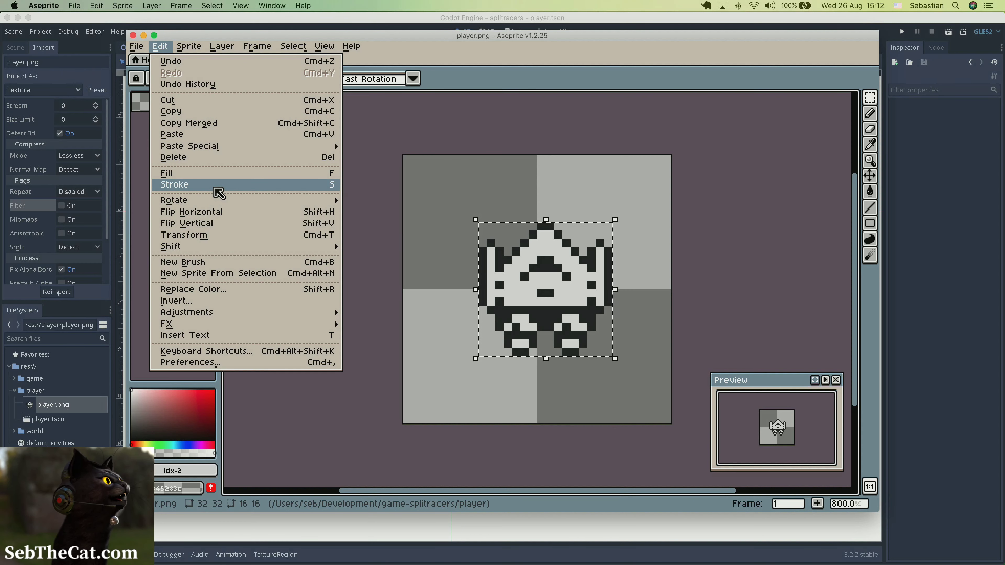
mouse_move(189, 46)
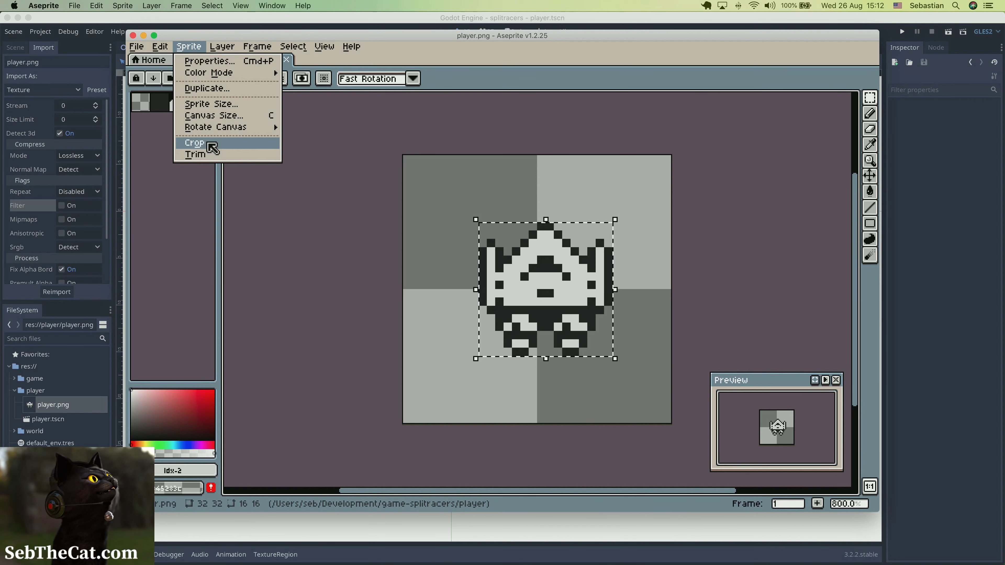
click(208, 144)
key(super+s)
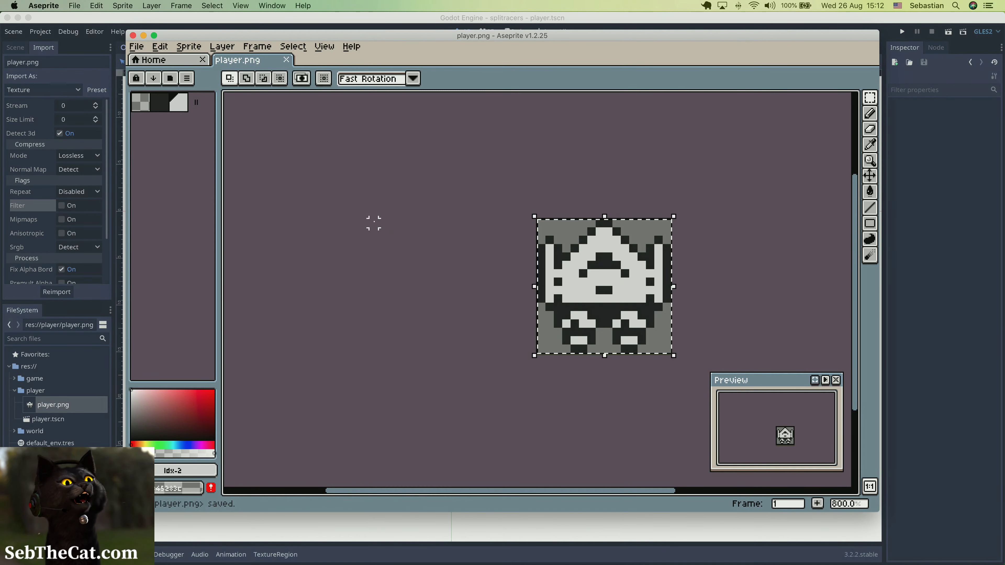
key(super+Tab)
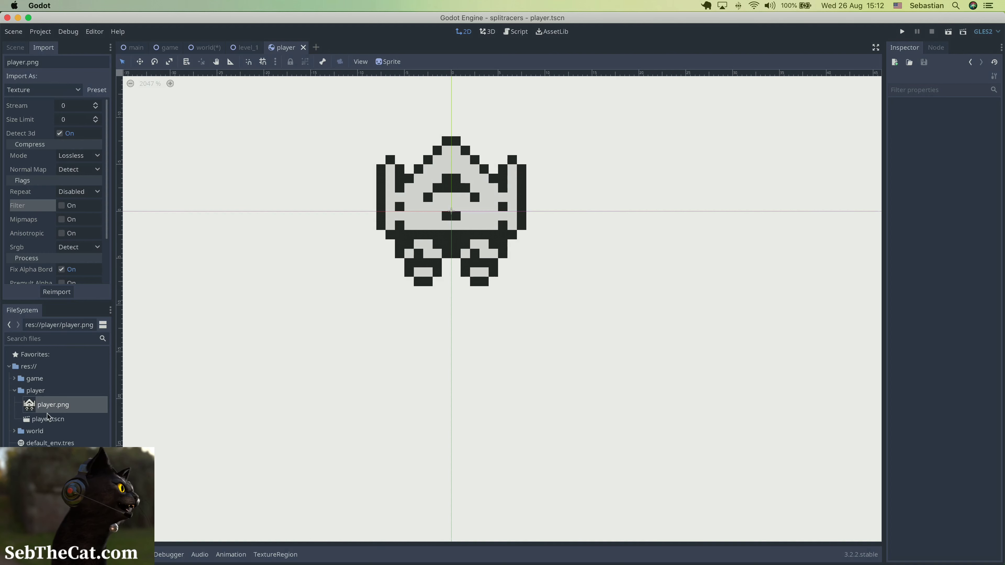
Add a new scene named jet_engine to the player folder in FileSystem
right_click(40, 396)
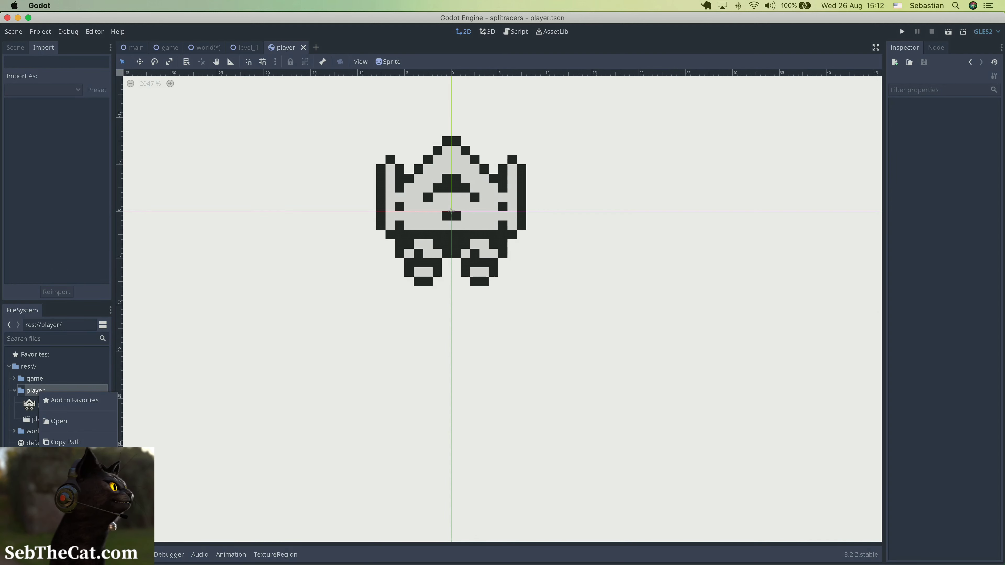
click(75, 526)
text(jet)
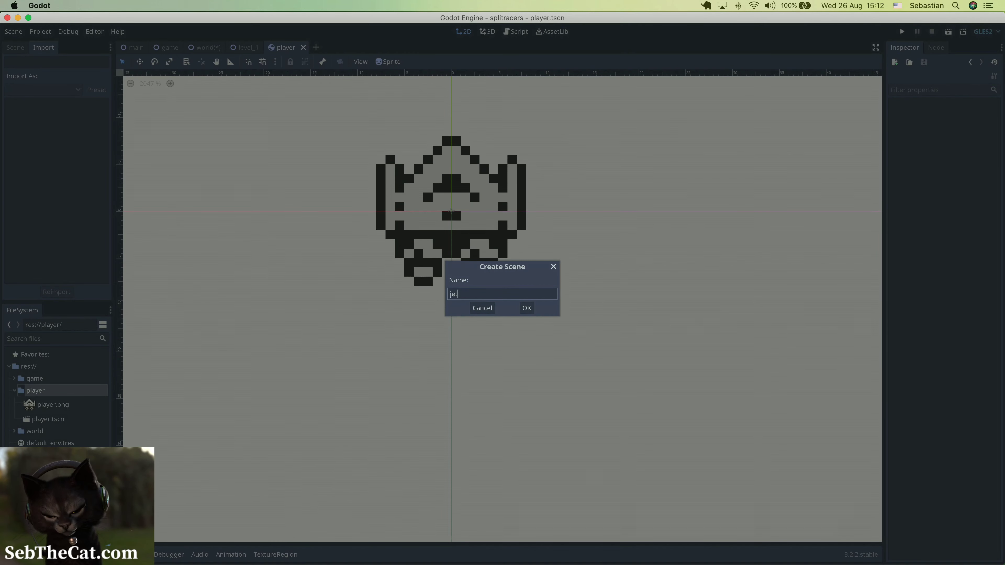
text(_engine)
key(Return)
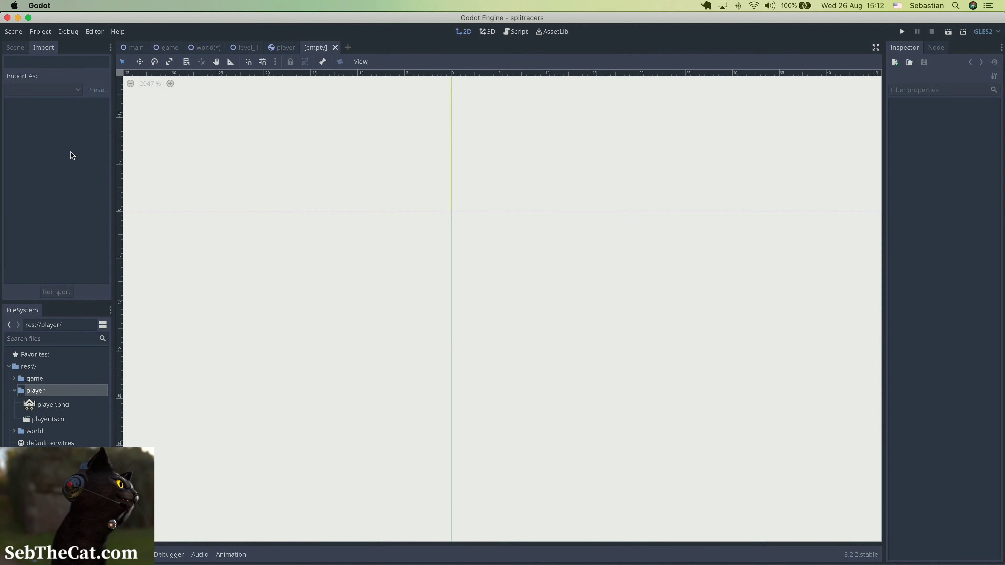
Make a Sprite node the root of jet_engine.tscn through Other Node
click(15, 48)
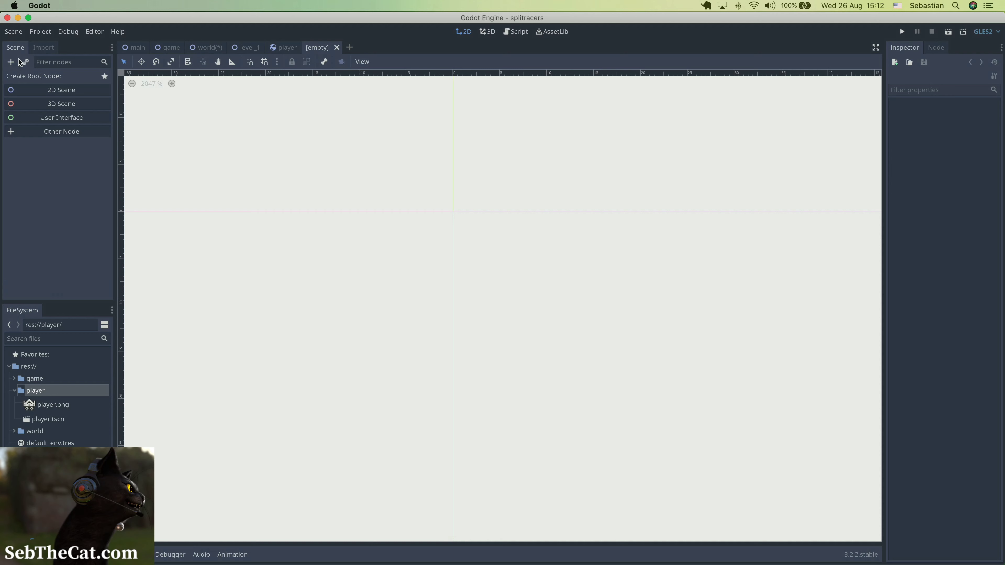
click(45, 134)
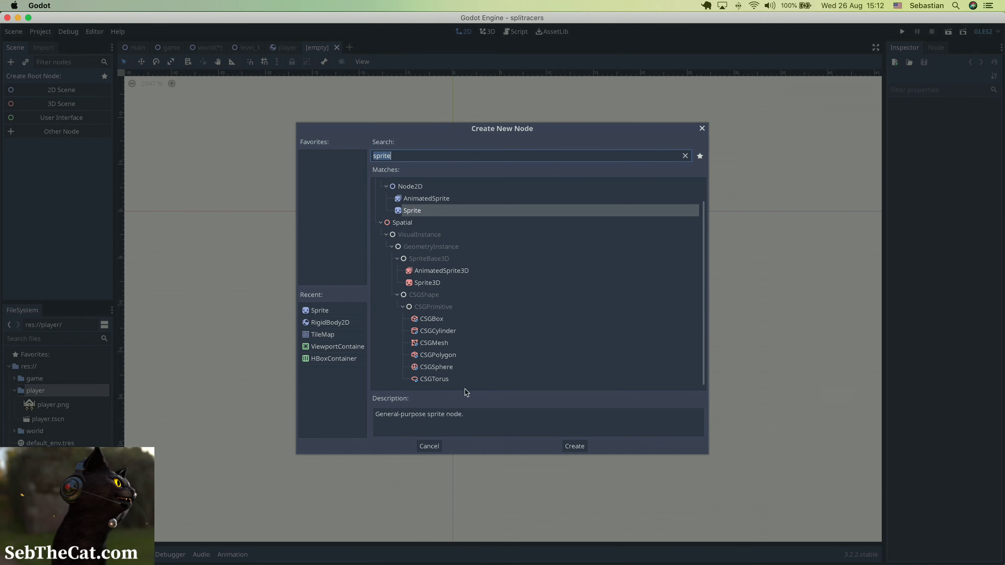
double_click(420, 211)
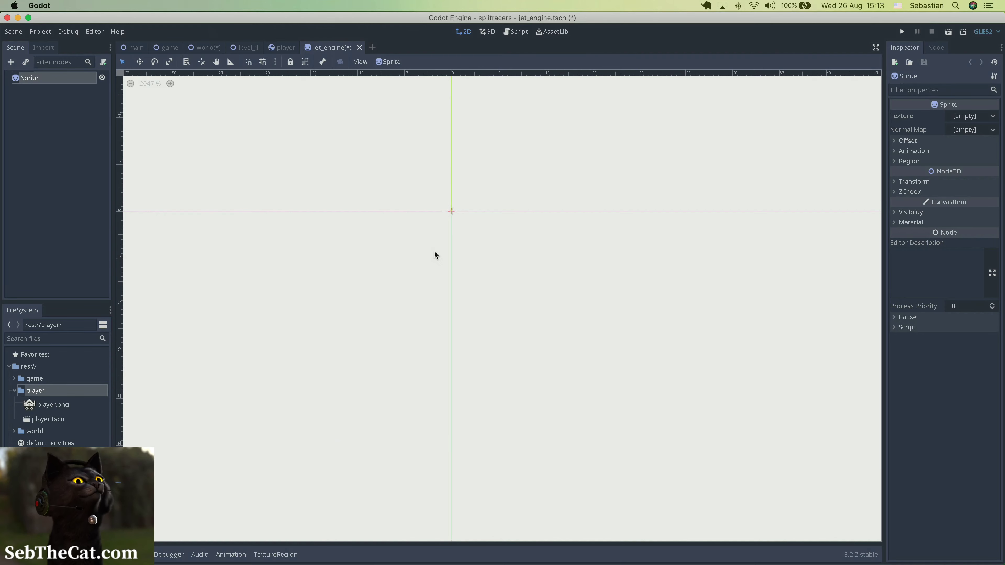
key(ctrl+Up)
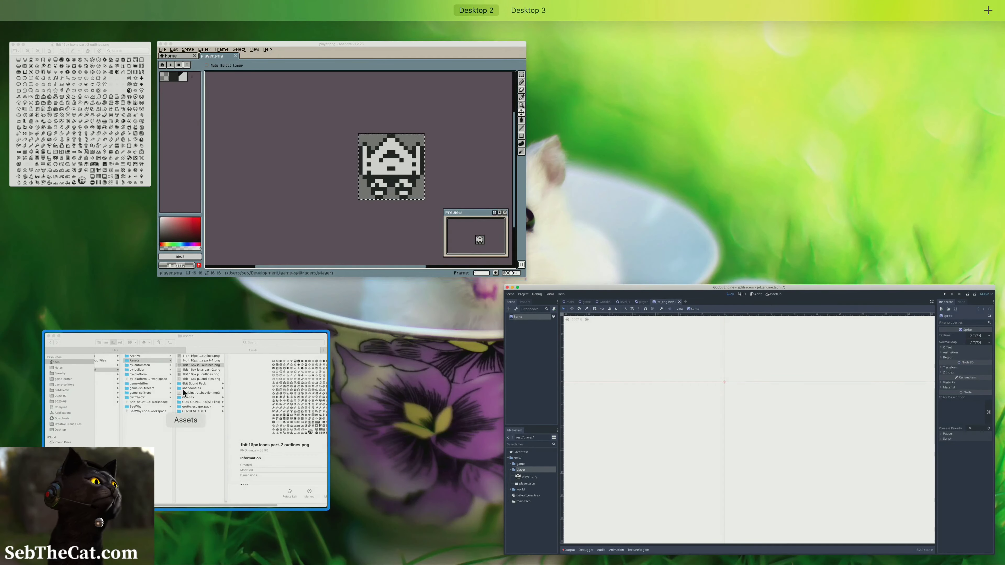
Pick the Finder Assets window in Mission Control to bring it forward
click(182, 389)
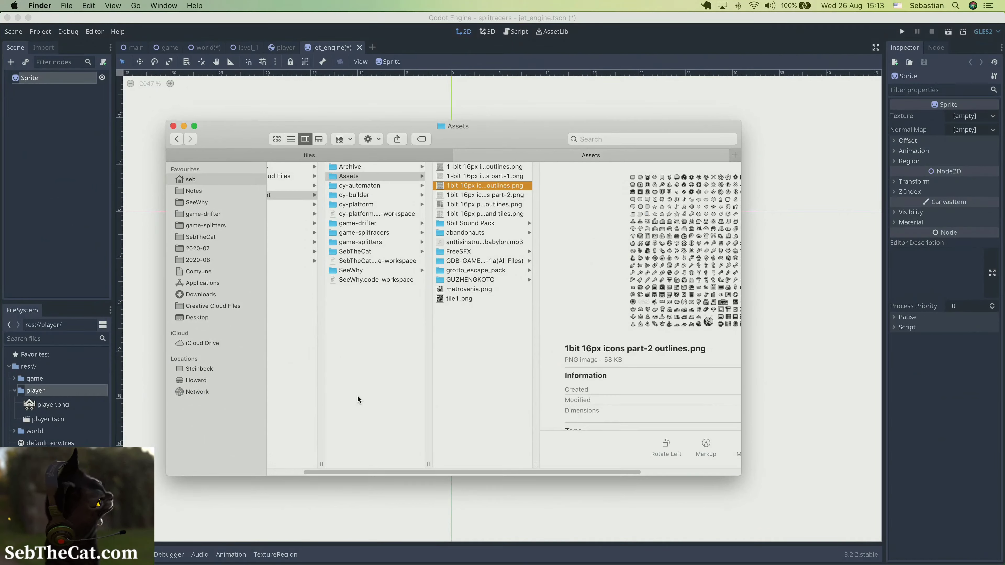